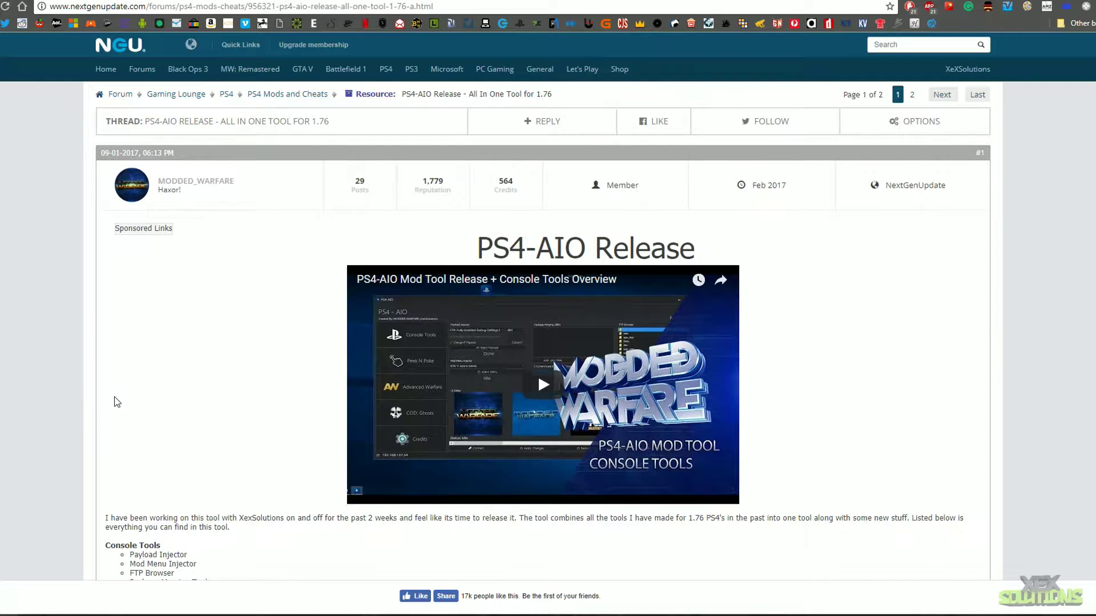
Step: Read through the PS4-AIO release thread, covering its feature list and the usage notes for each console tool
{"action": "scroll", "coordinate": [289, 367], "scroll_direction": "down", "scroll_amount": 1}
{"action": "scroll", "coordinate": [309, 340], "scroll_direction": "down", "scroll_amount": 3}
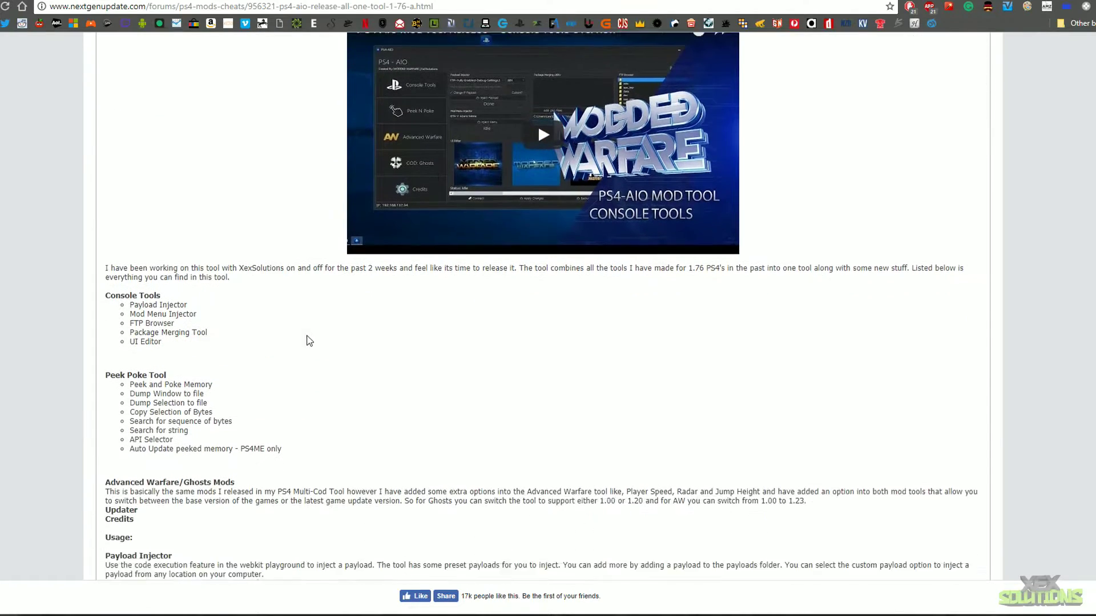
{"action": "scroll", "coordinate": [308, 341], "scroll_direction": "down", "scroll_amount": 13}
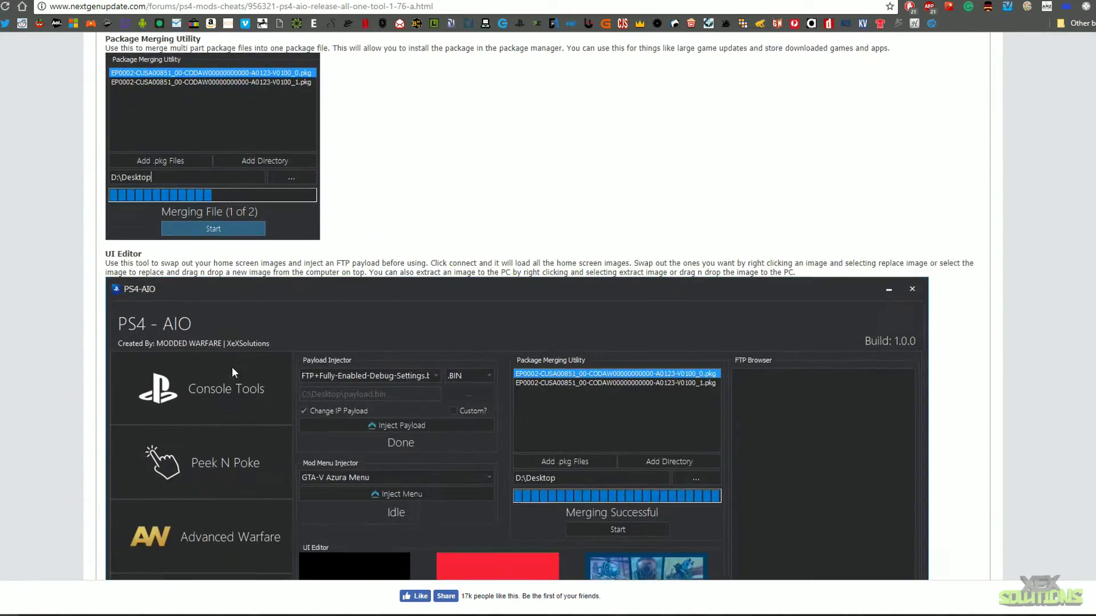
{"action": "scroll", "coordinate": [245, 377], "scroll_direction": "down", "scroll_amount": 7}
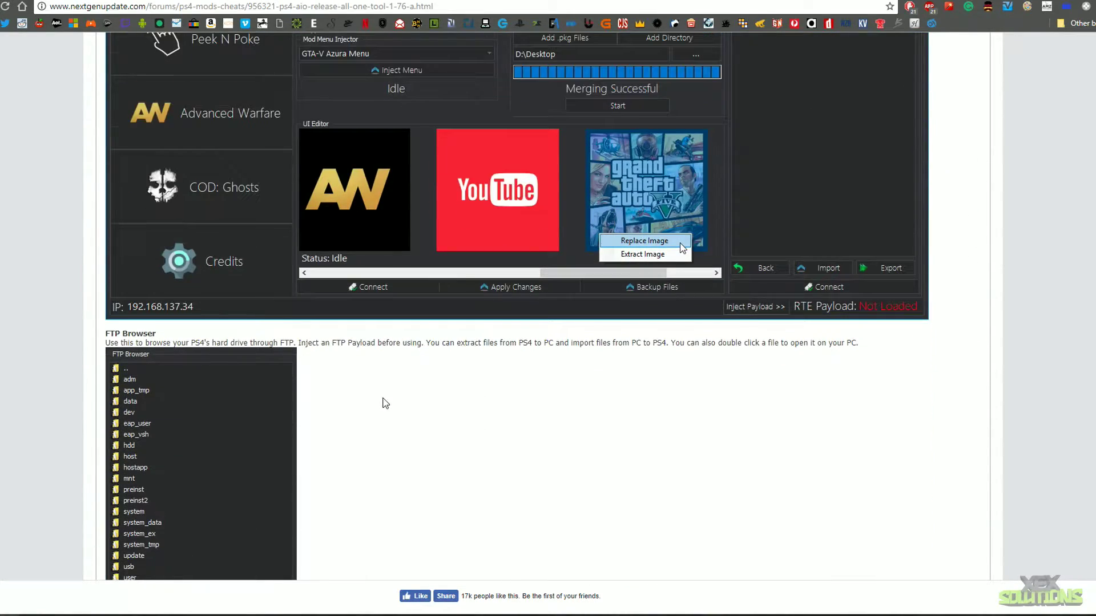
{"action": "scroll", "coordinate": [385, 403], "scroll_direction": "down", "scroll_amount": 5}
{"action": "scroll", "coordinate": [422, 392], "scroll_direction": "down", "scroll_amount": 6}
{"action": "scroll", "coordinate": [62, 361], "scroll_direction": "down", "scroll_amount": 20}
{"action": "scroll", "coordinate": [63, 366], "scroll_direction": "down", "scroll_amount": 1}
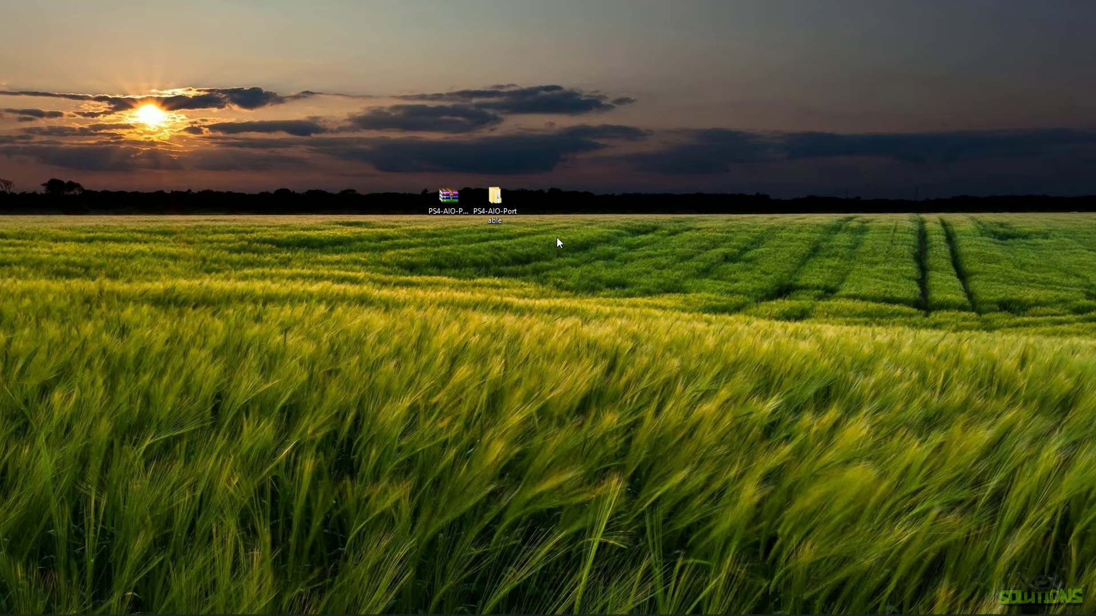
Step: Switch to the desktop and launch PS4-AIO.exe from the PS4-AIO folder inside PS4-AIO-Portable
{"action": "double_click", "coordinate": [494, 198]}
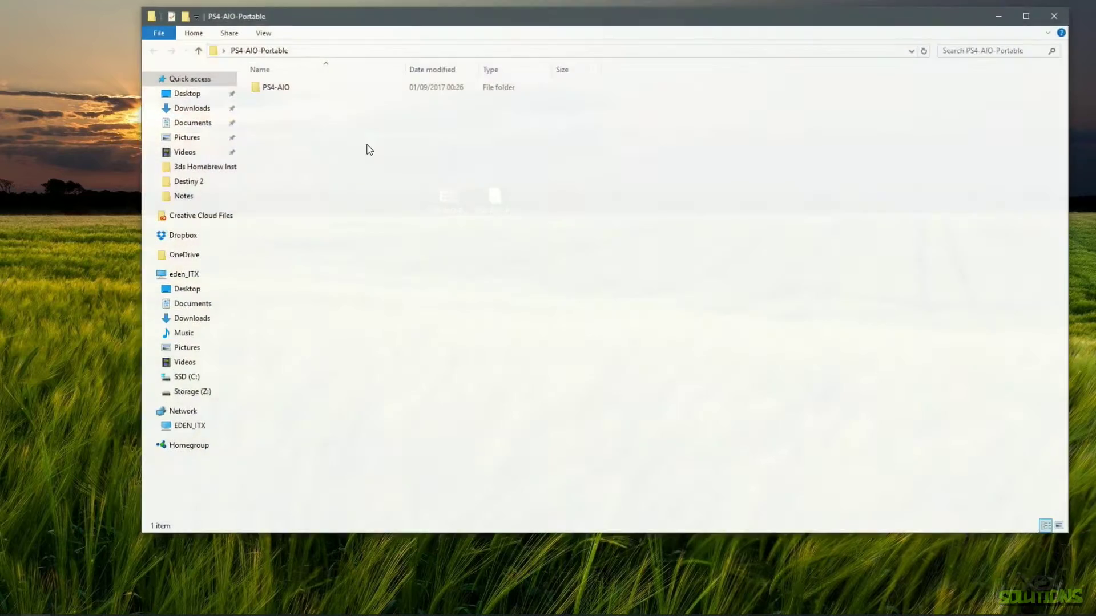
{"action": "double_click", "coordinate": [294, 87]}
{"action": "left_click_drag", "start_coordinate": [336, 20], "coordinate": [320, 58]}
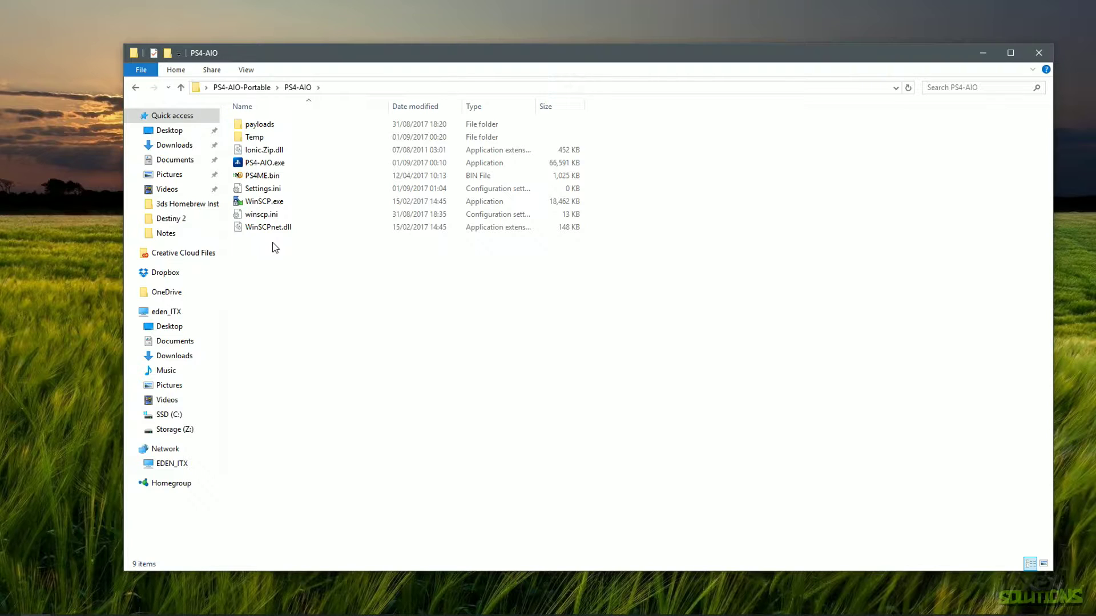
{"action": "left_click", "coordinate": [277, 162]}
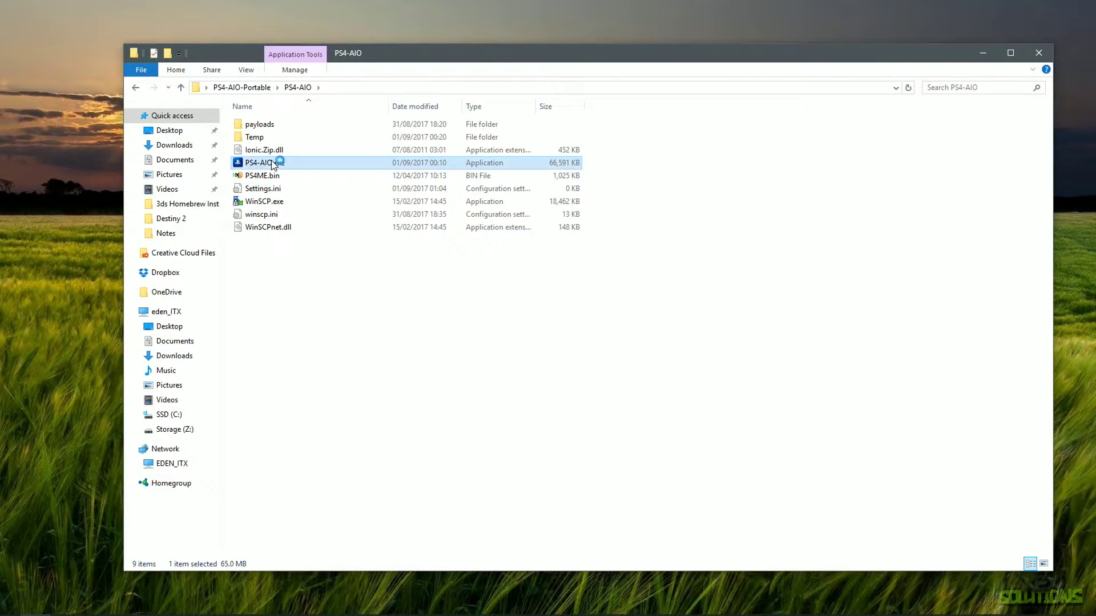
{"action": "double_click", "coordinate": [393, 166]}
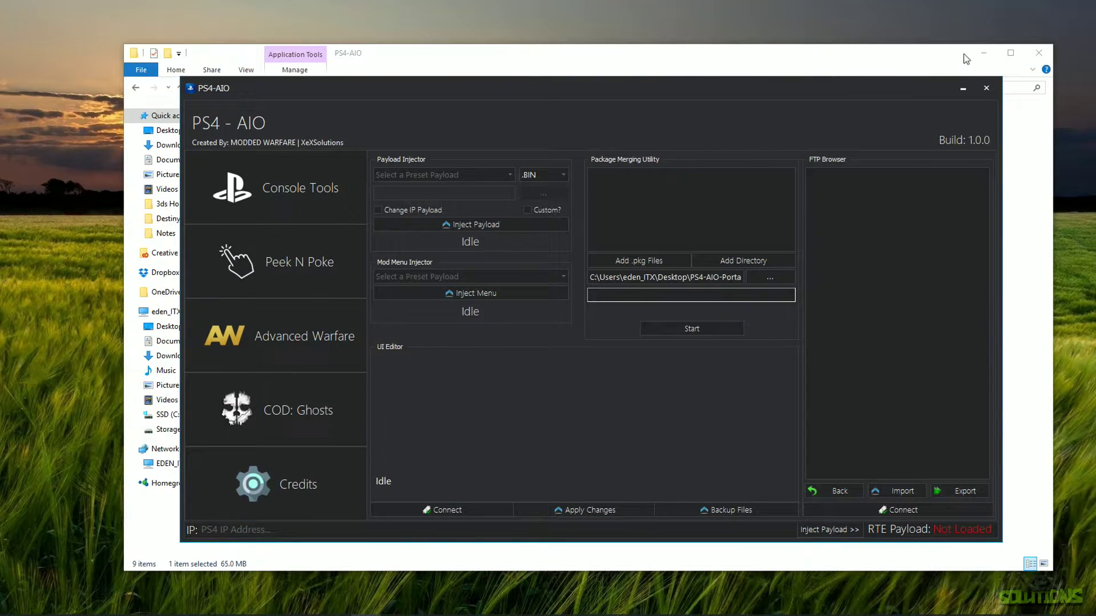
Step: Minimise the folder window, reposition the PS4-AIO window and set the console IP address to 192.168.137.181
{"action": "left_click", "coordinate": [977, 49]}
{"action": "left_click", "coordinate": [977, 50]}
{"action": "left_click_drag", "start_coordinate": [580, 90], "coordinate": [536, 72]}
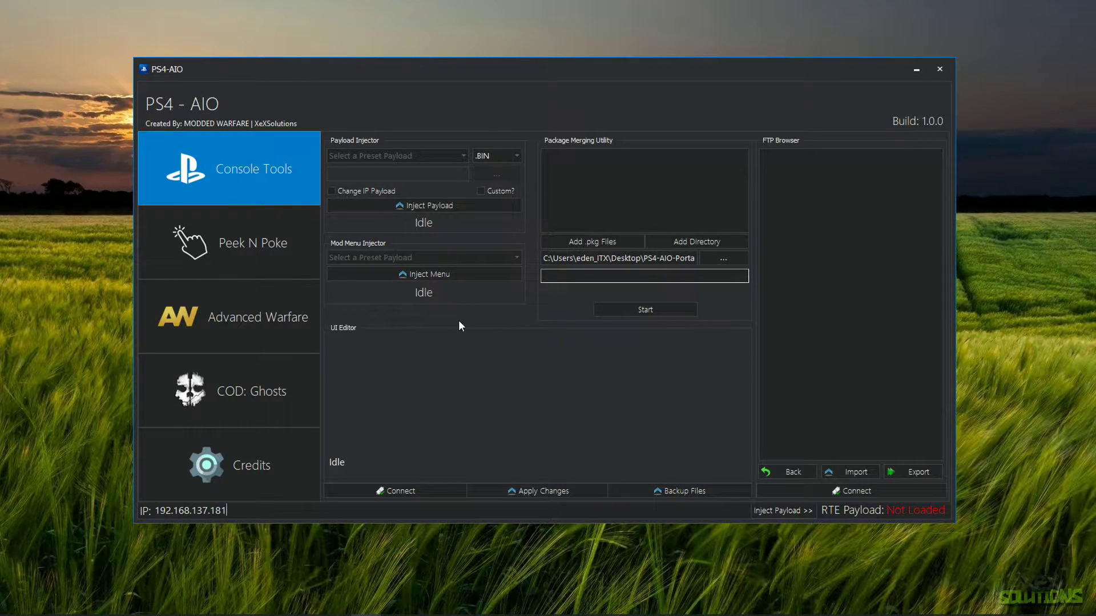
Step: Check the preset payload list and view the payloads folder that supplies it in File Explorer
{"action": "left_click", "coordinate": [462, 157]}
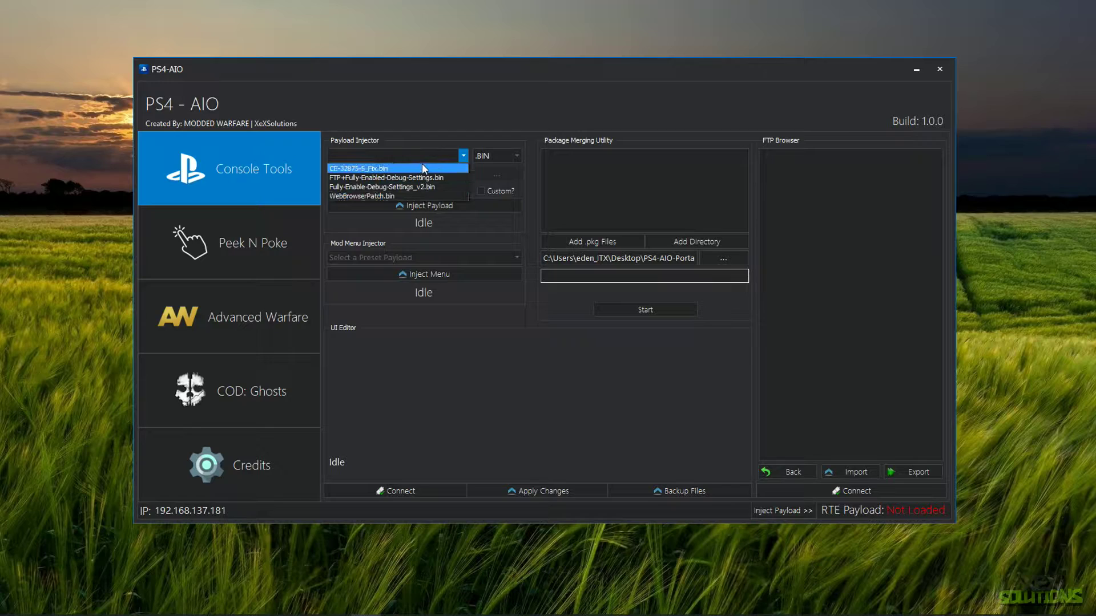
{"action": "left_click", "coordinate": [481, 72]}
{"action": "left_click_drag", "start_coordinate": [429, 76], "coordinate": [482, 67]}
{"action": "left_click", "coordinate": [36, 615]}
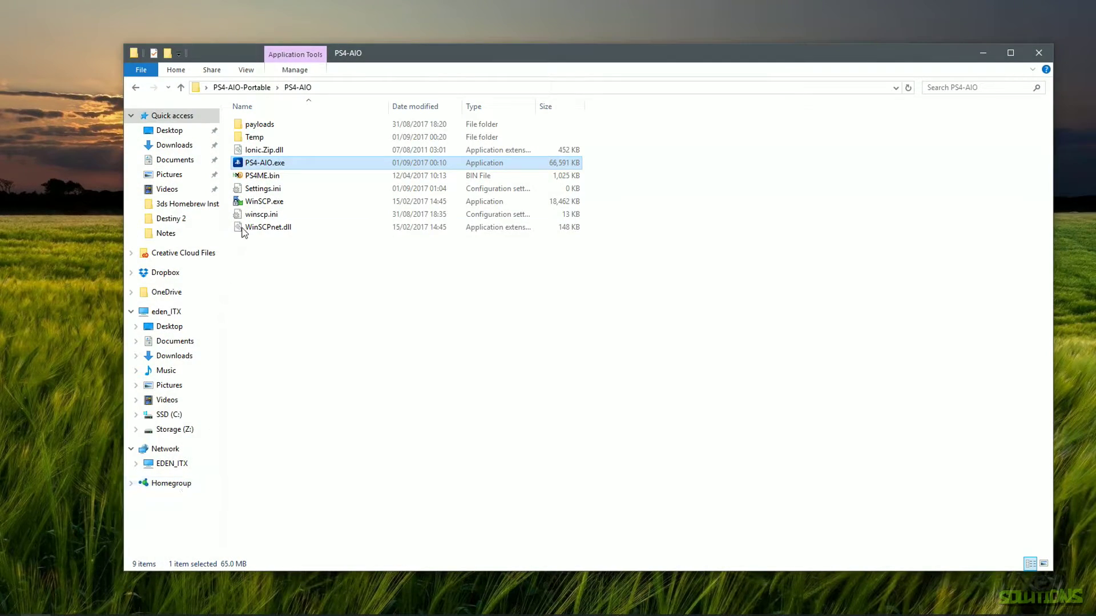
{"action": "double_click", "coordinate": [283, 125]}
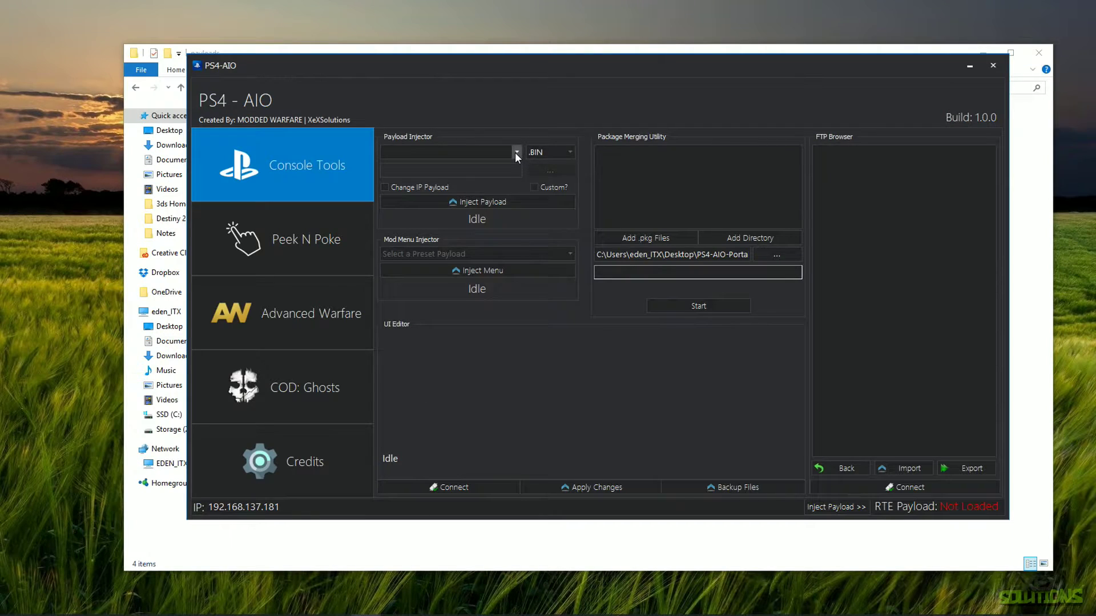
Step: Review the preset payloads and the file format choices of the Payload Injector
{"action": "left_click", "coordinate": [515, 152]}
{"action": "left_click", "coordinate": [522, 110]}
{"action": "left_click", "coordinate": [564, 152]}
{"action": "left_click", "coordinate": [569, 153]}
Step: Enable the custom payload option, open its file browser and cancel without choosing a file
{"action": "left_click", "coordinate": [535, 187]}
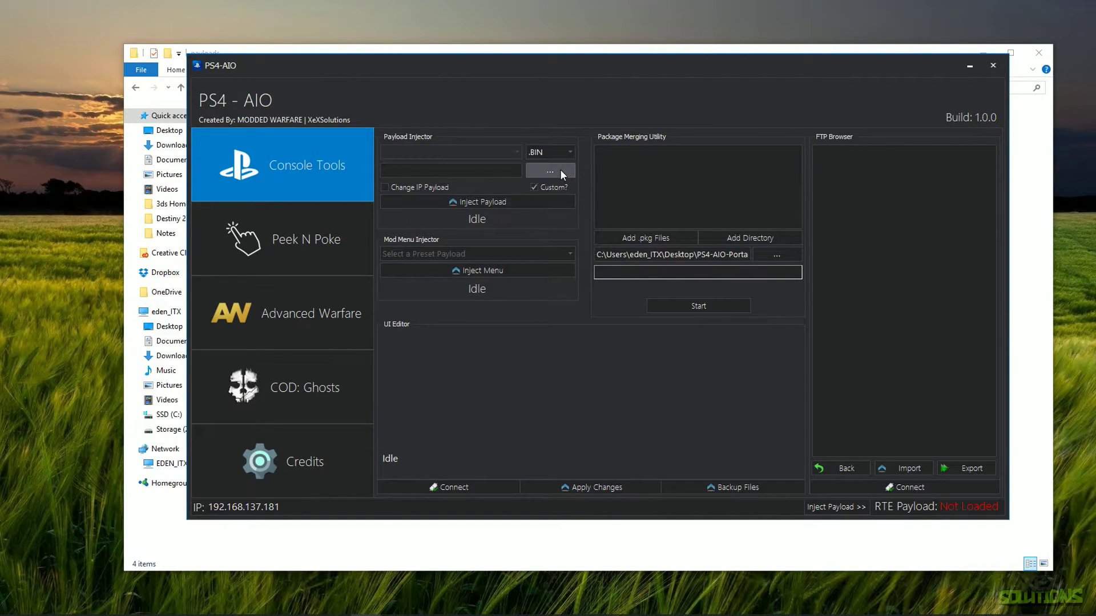
{"action": "left_click", "coordinate": [559, 169]}
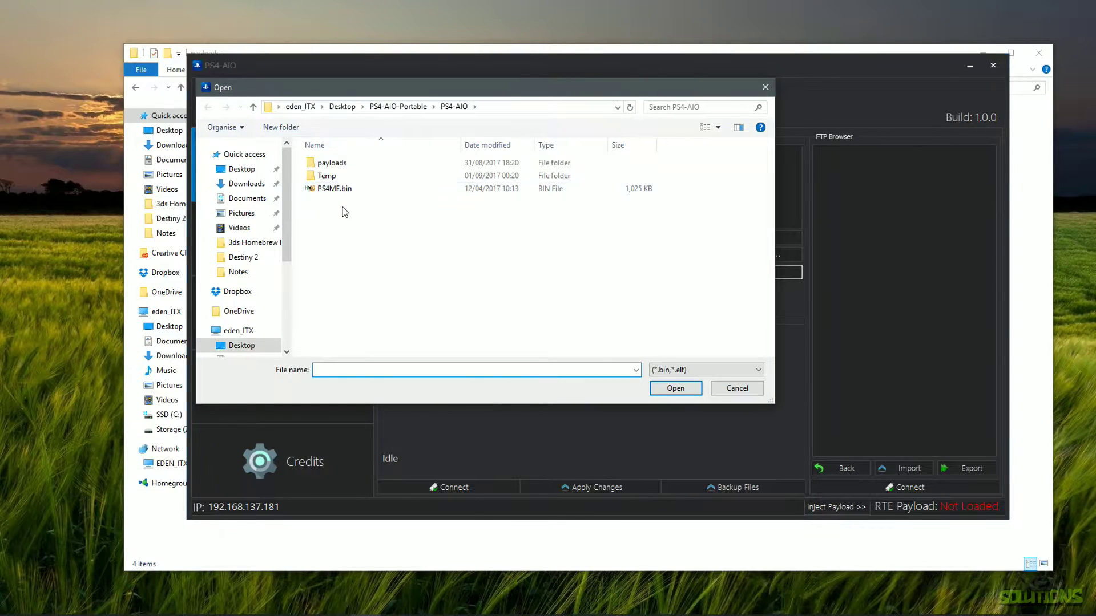
{"action": "key", "text": "Escape"}
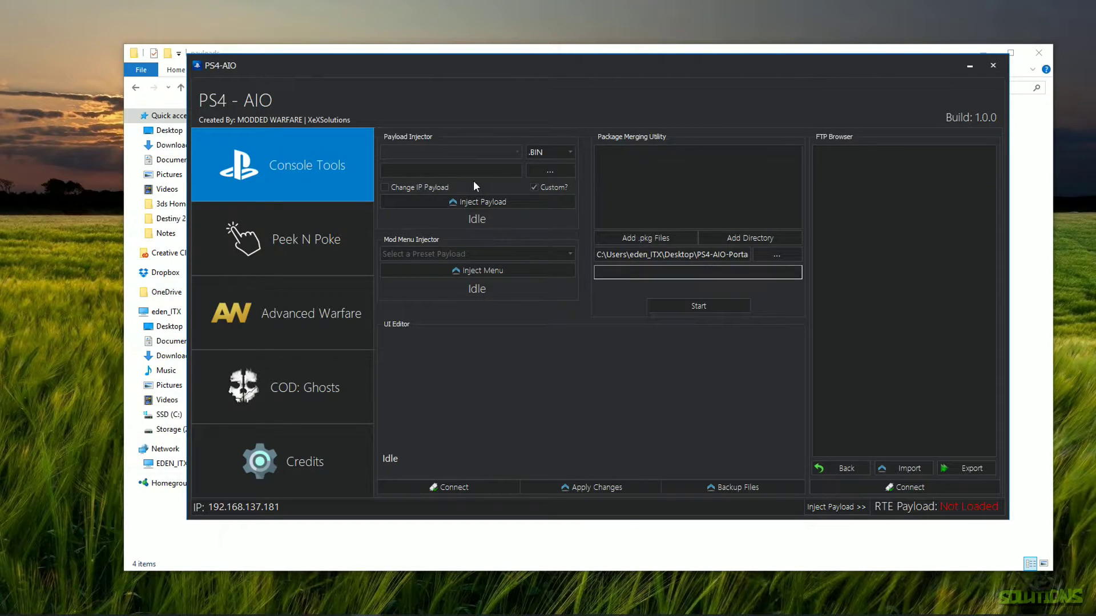
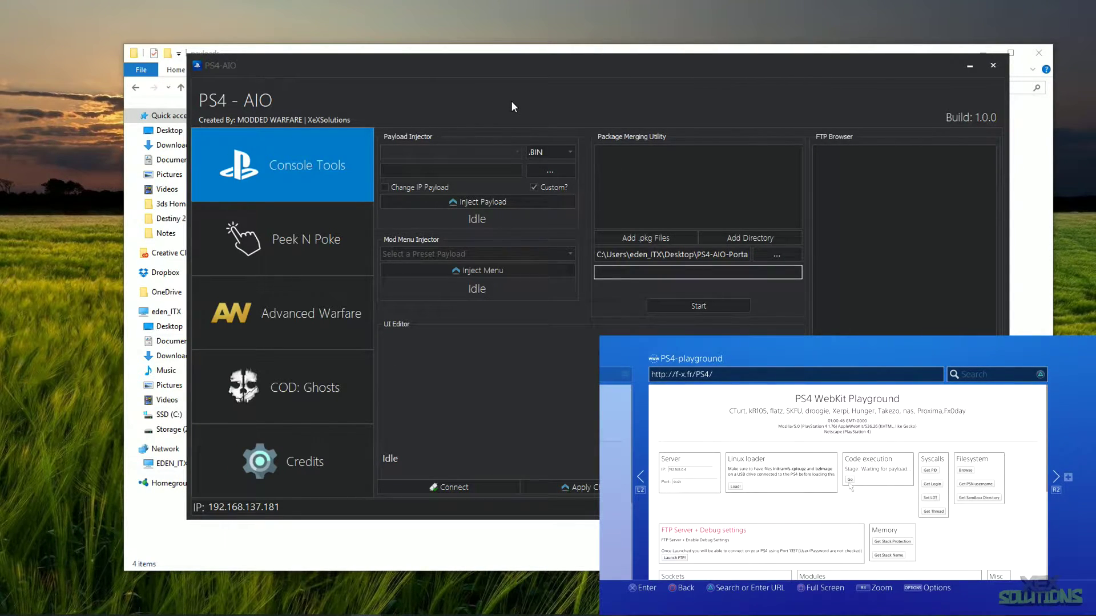
Step: Turn off the custom payload option and inject the preset payload Fully-Enable-Debug-Settings_v2.bin into the console
{"action": "left_click", "coordinate": [514, 153]}
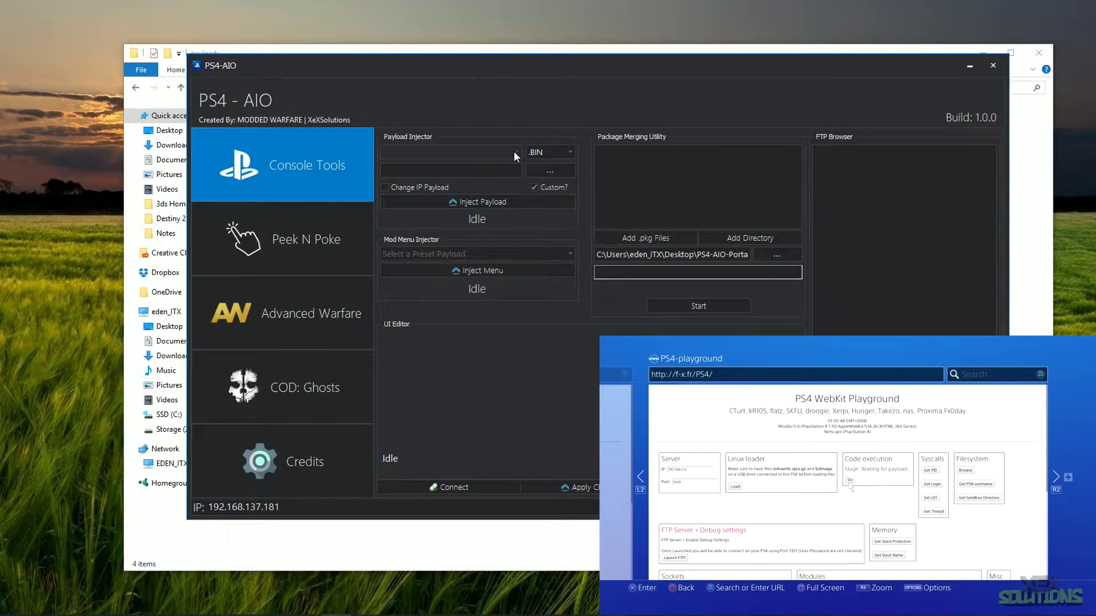
{"action": "left_click", "coordinate": [515, 152]}
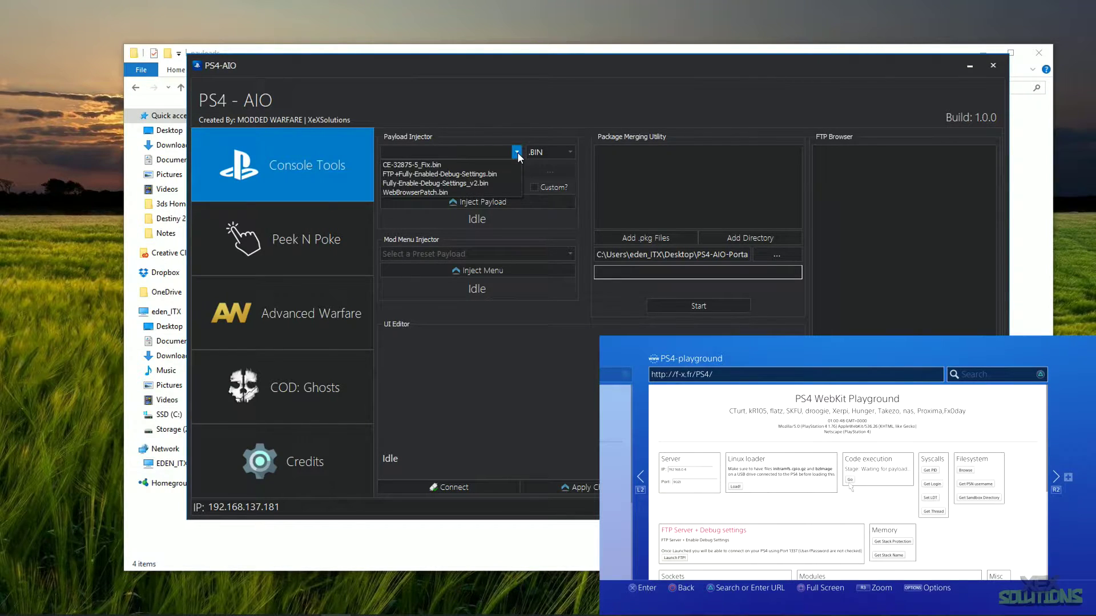
{"action": "left_click", "coordinate": [502, 183]}
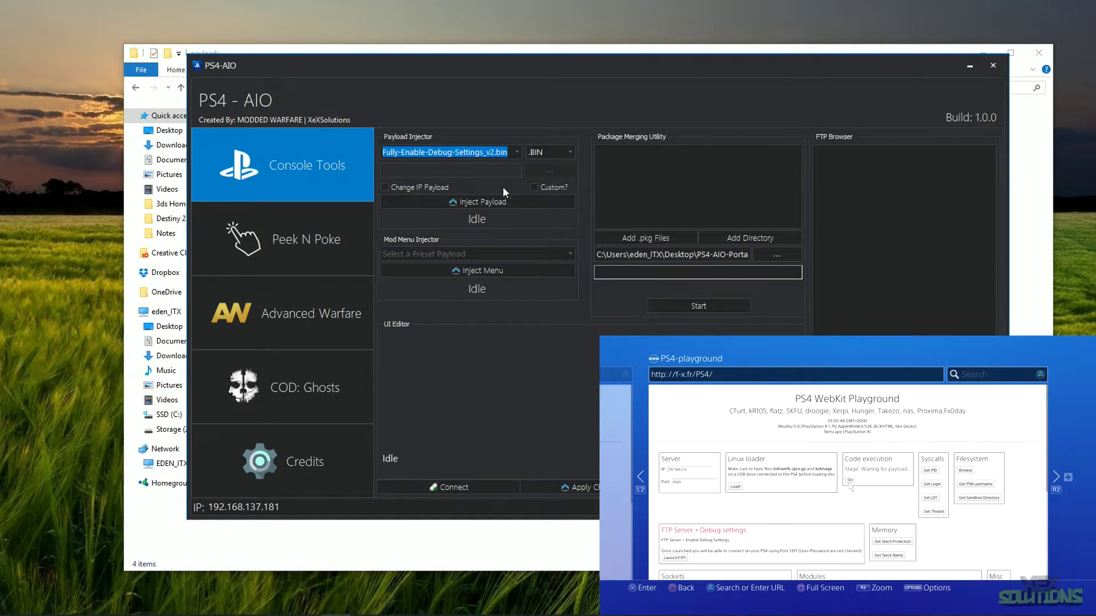
{"action": "left_click", "coordinate": [497, 201]}
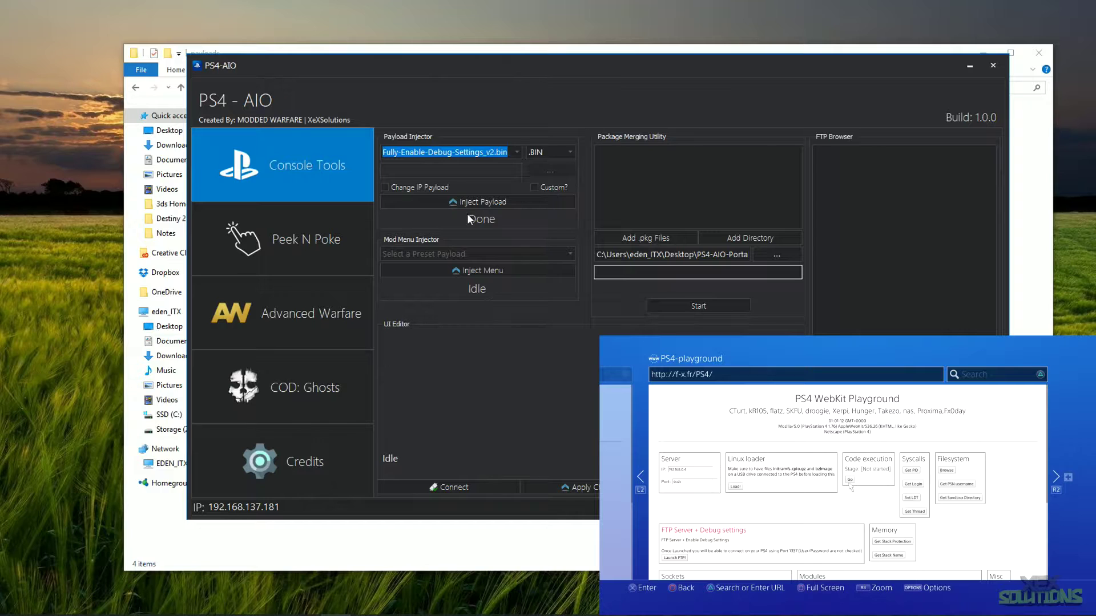
Step: Review the game mod menus offered by the Mod Menu Injector
{"action": "left_click", "coordinate": [444, 223]}
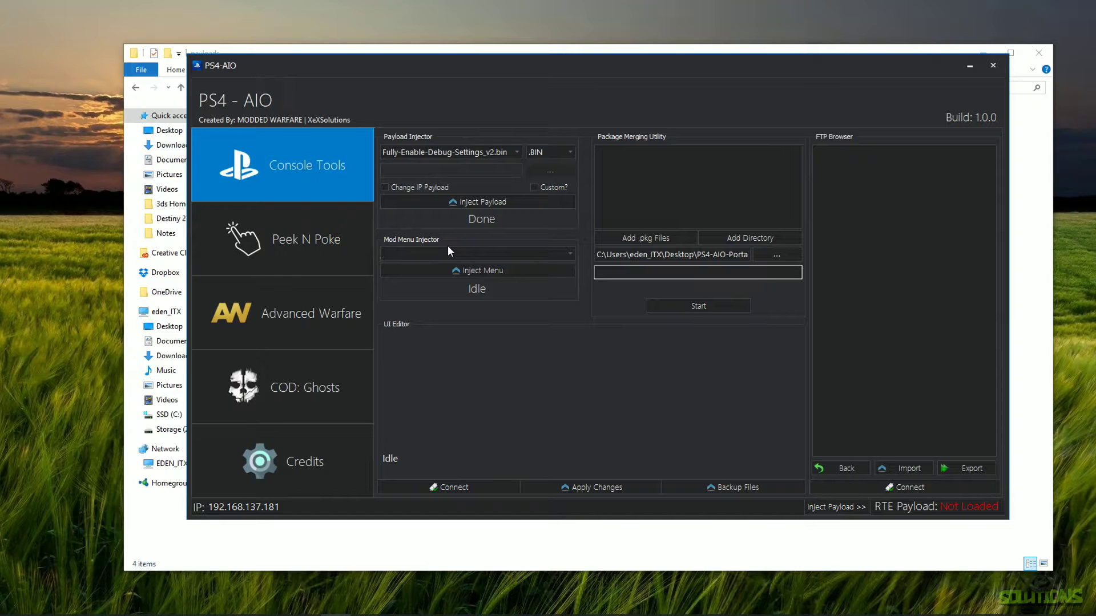
{"action": "left_click", "coordinate": [568, 254]}
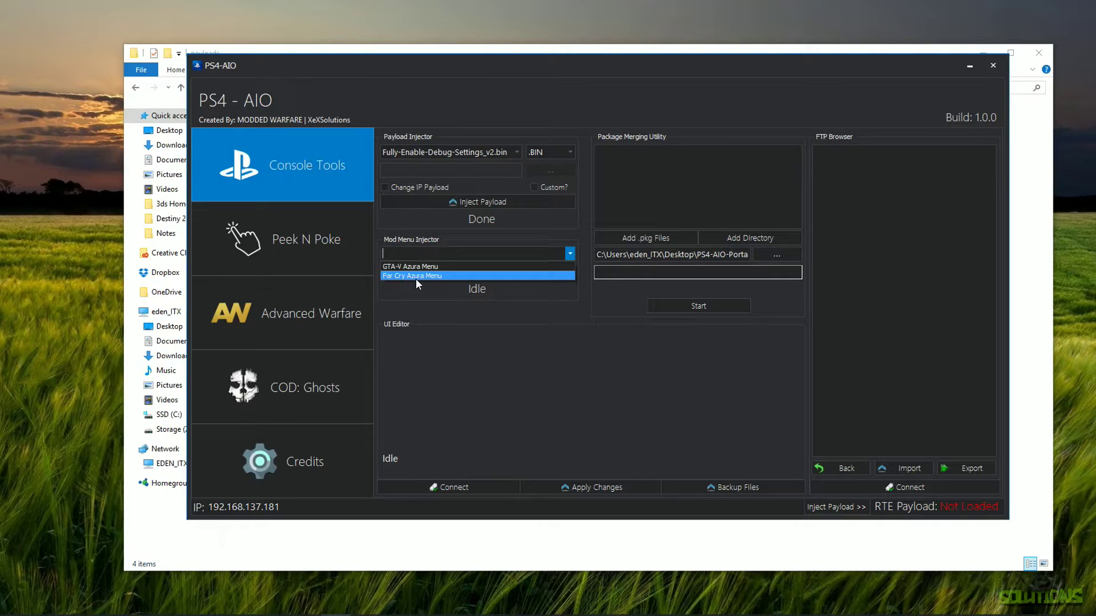
{"action": "left_click", "coordinate": [480, 268]}
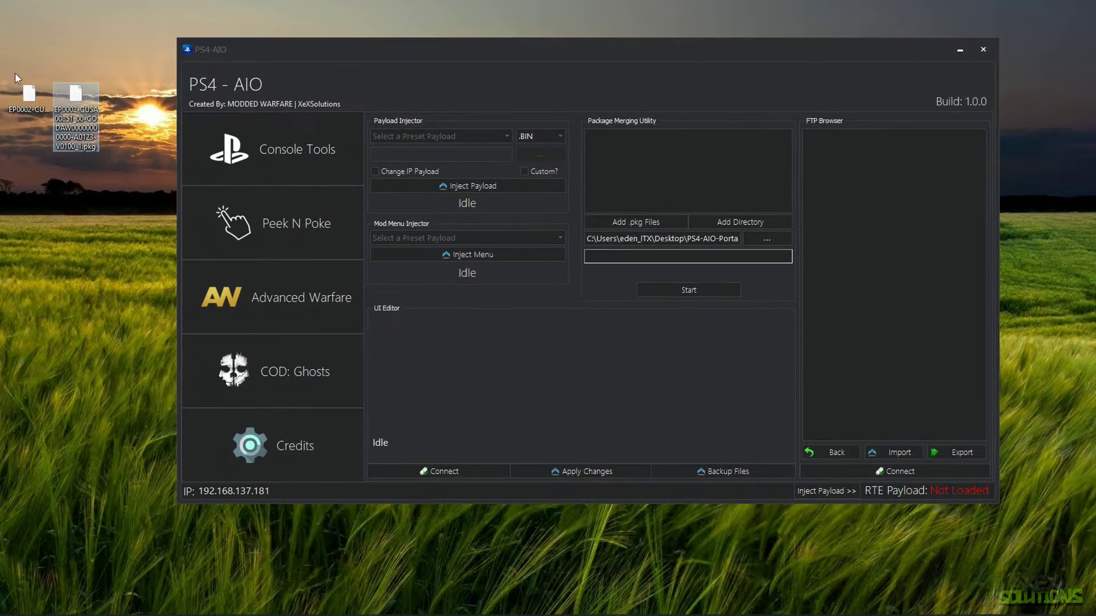
Step: Merge the two EP0002-CUSA00851 package parts from the desktop into the default output folder and check the merged file's size
{"action": "left_click_drag", "start_coordinate": [114, 55], "coordinate": [3, 150]}
{"action": "left_click_drag", "start_coordinate": [90, 111], "coordinate": [637, 188]}
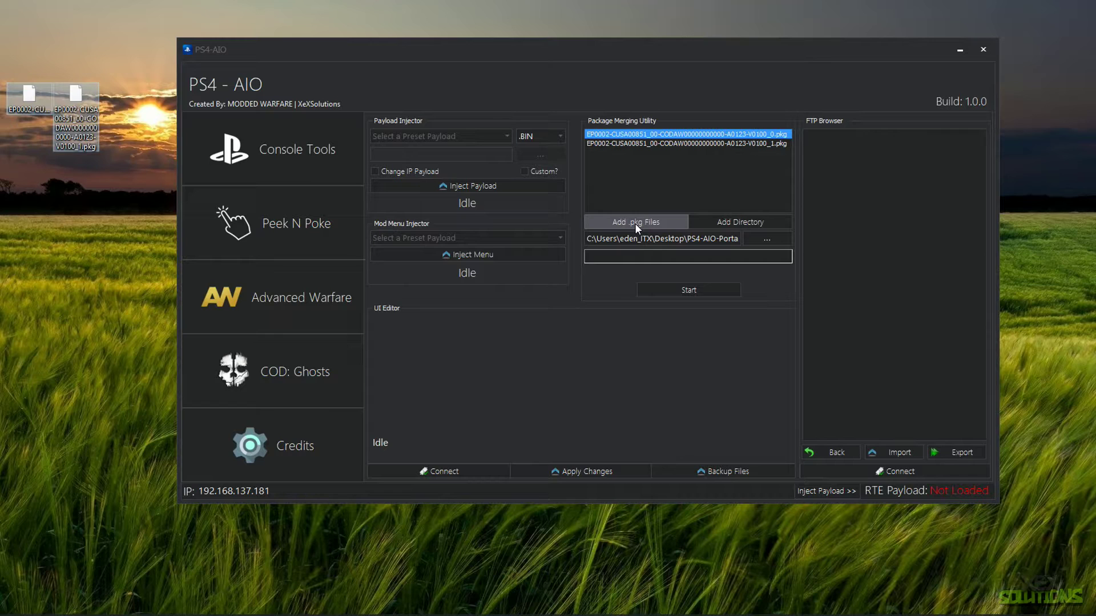
{"action": "left_click", "coordinate": [765, 144]}
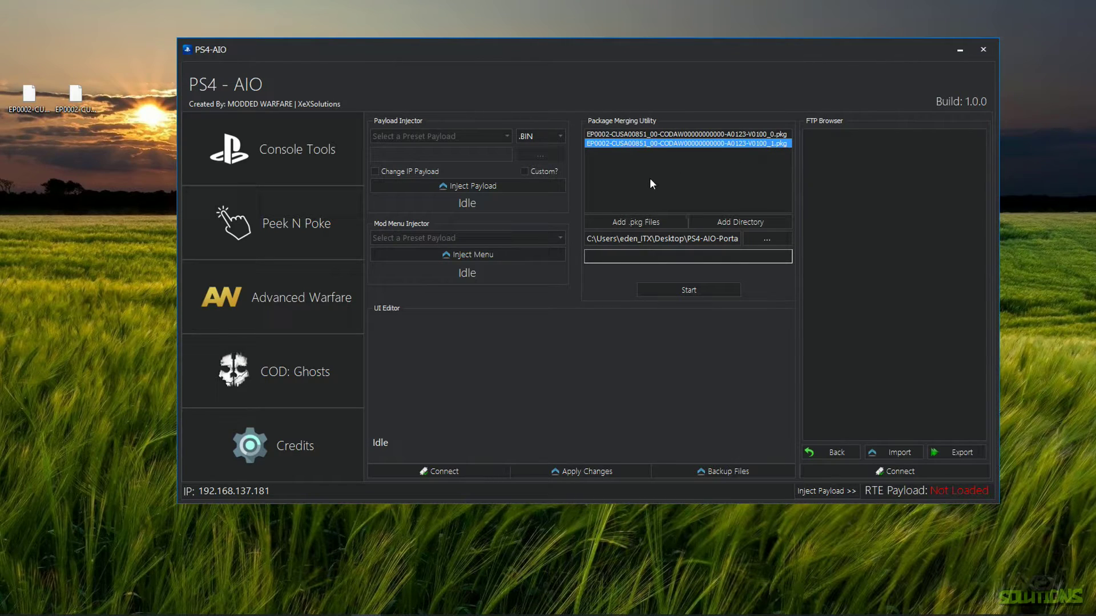
{"action": "left_click", "coordinate": [700, 289]}
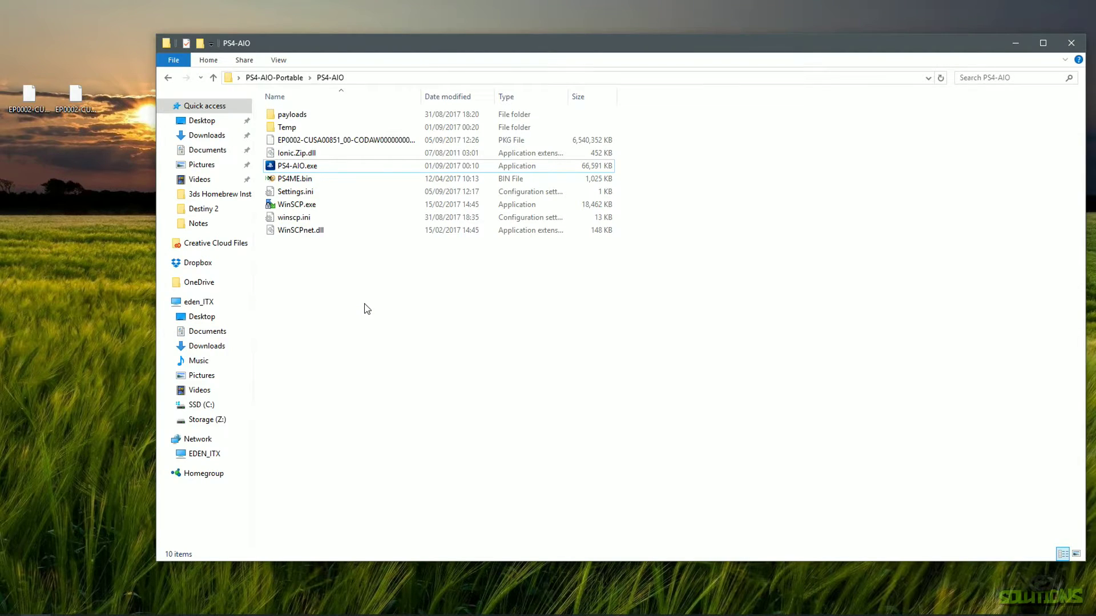
{"action": "left_click", "coordinate": [426, 139]}
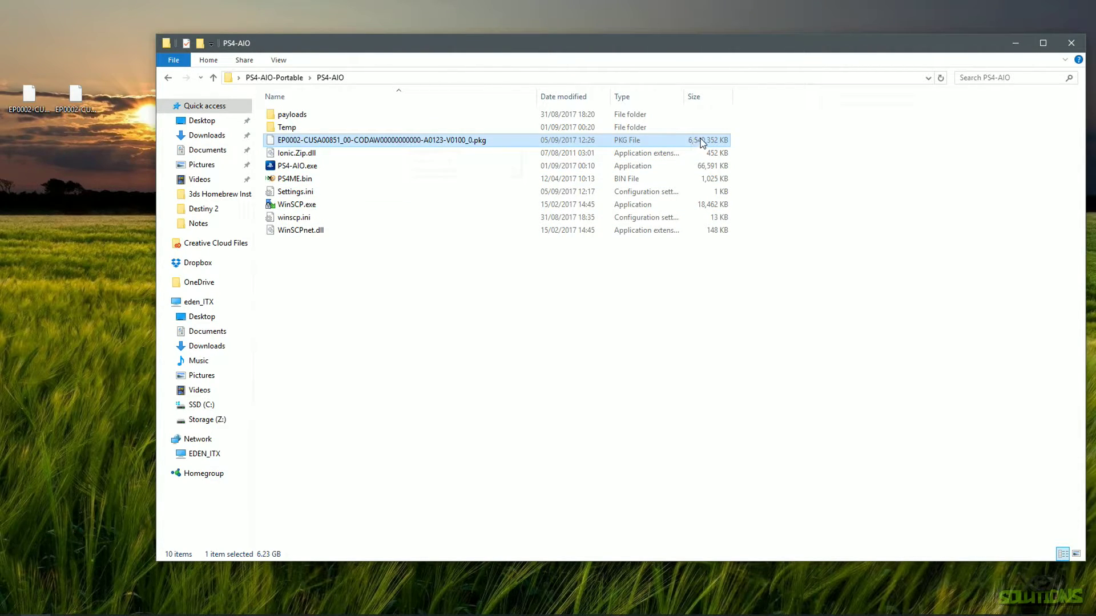
{"action": "left_click_drag", "start_coordinate": [4, 78], "coordinate": [117, 153]}
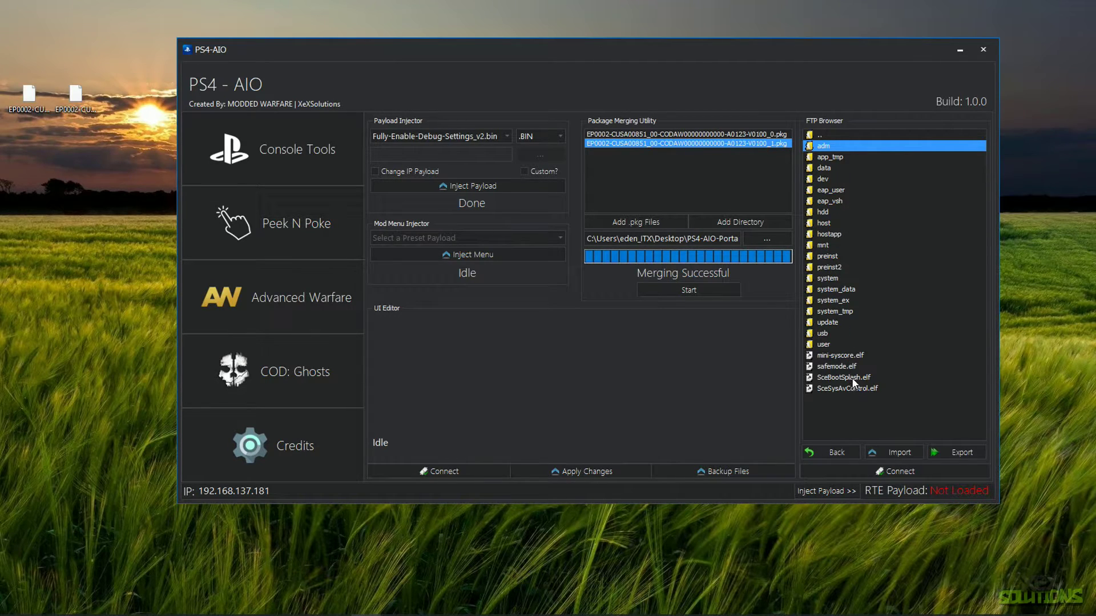
Step: Examine the file actions in the FTP Browser, open the console's hdd folder and return to the root directory
{"action": "right_click", "coordinate": [846, 268]}
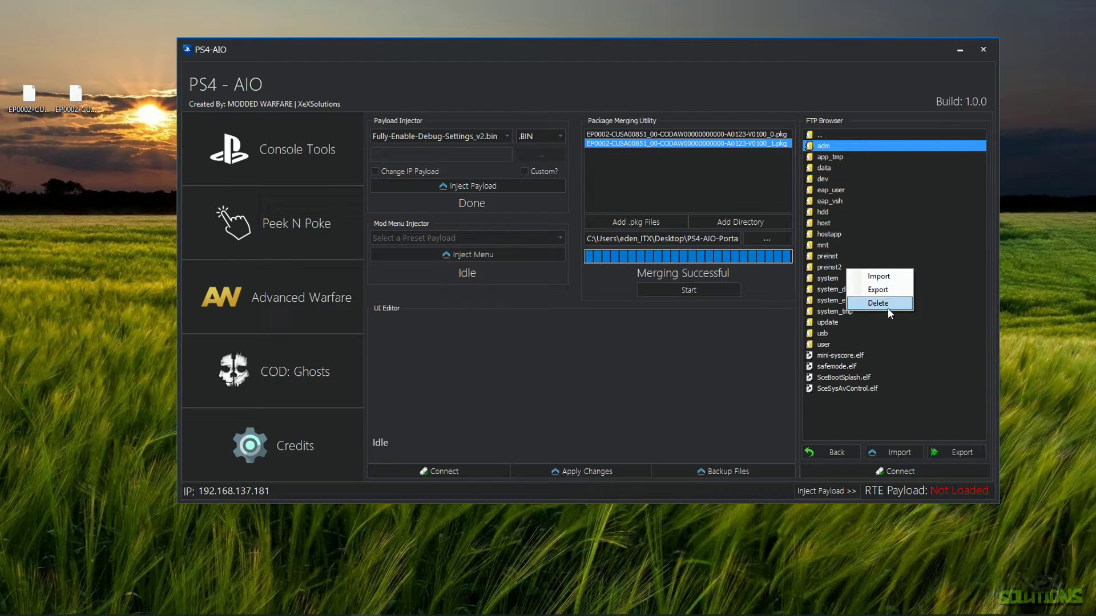
{"action": "left_click", "coordinate": [851, 421]}
{"action": "double_click", "coordinate": [823, 212]}
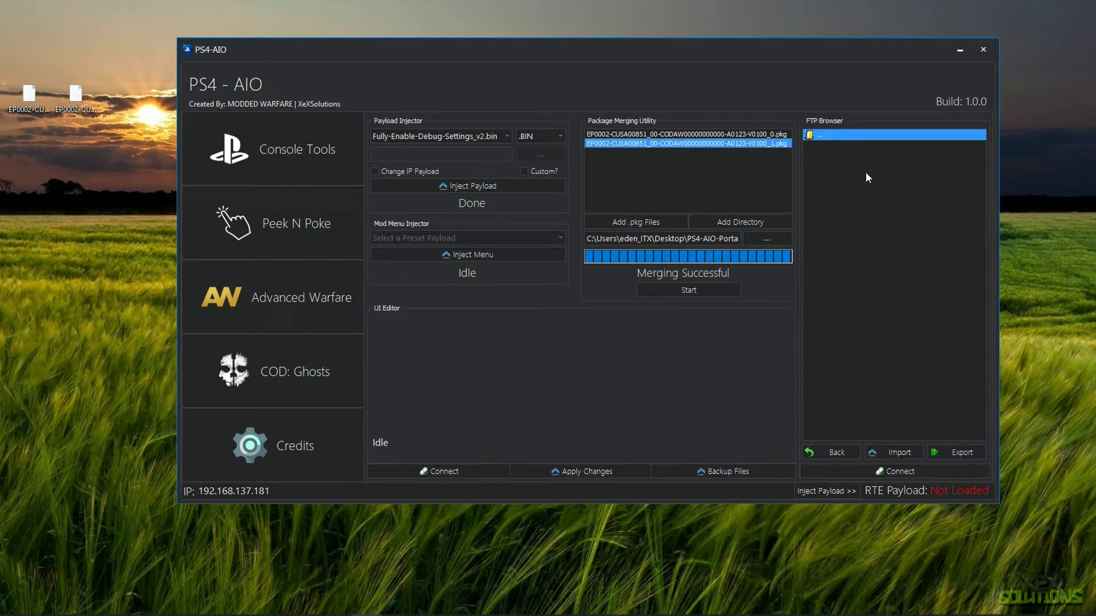
{"action": "double_click", "coordinate": [826, 136]}
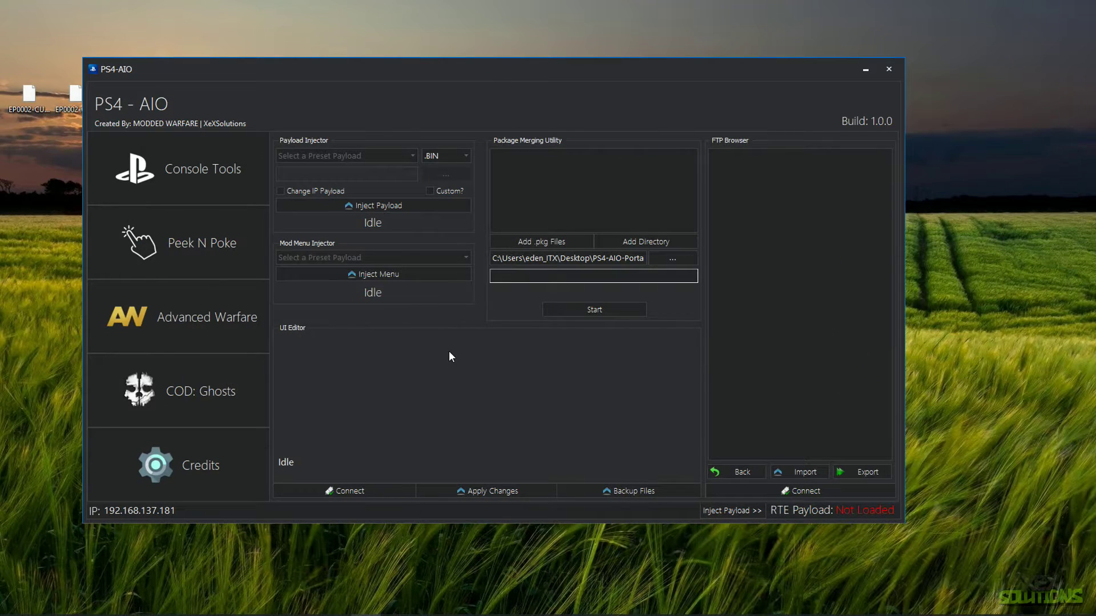
Step: Connect the UI Editor to load the home screen images and check the image actions available for The Playroom
{"action": "left_click", "coordinate": [350, 492]}
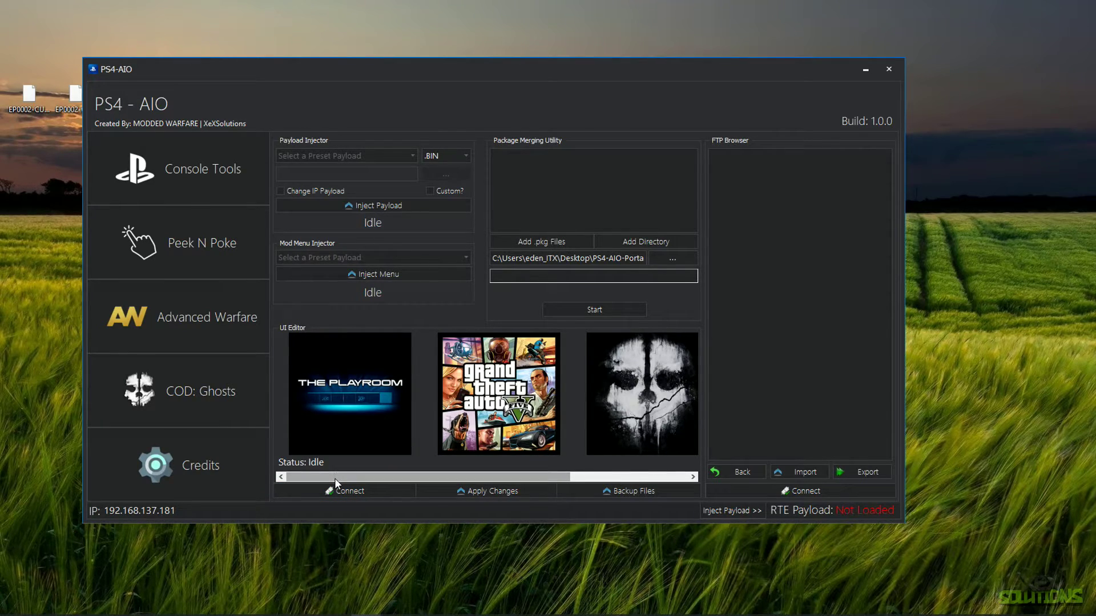
{"action": "left_click_drag", "start_coordinate": [334, 478], "coordinate": [362, 465]}
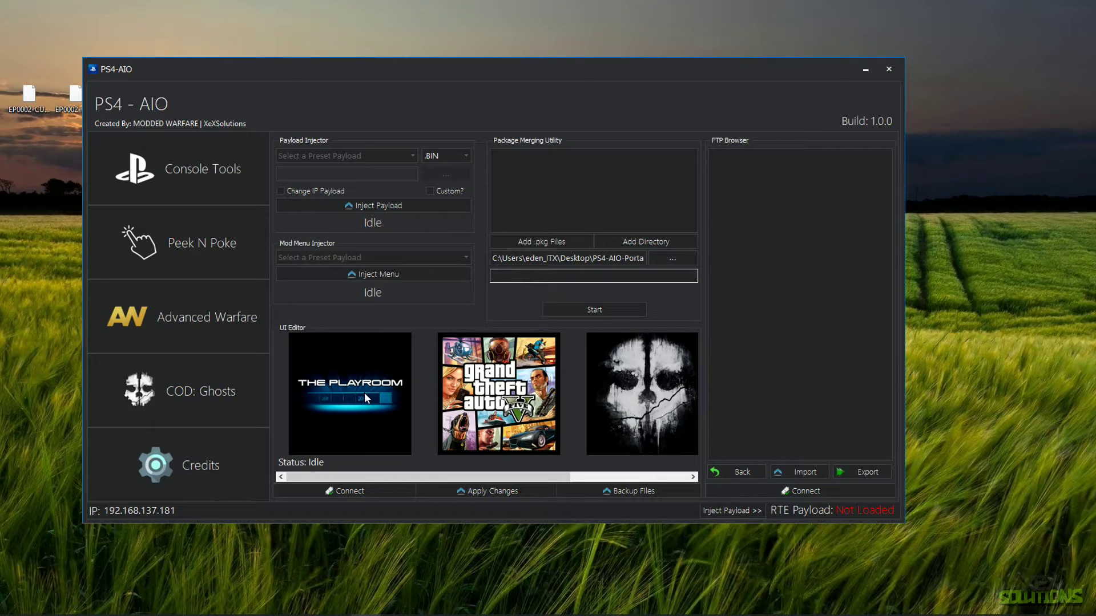
{"action": "right_click", "coordinate": [377, 371]}
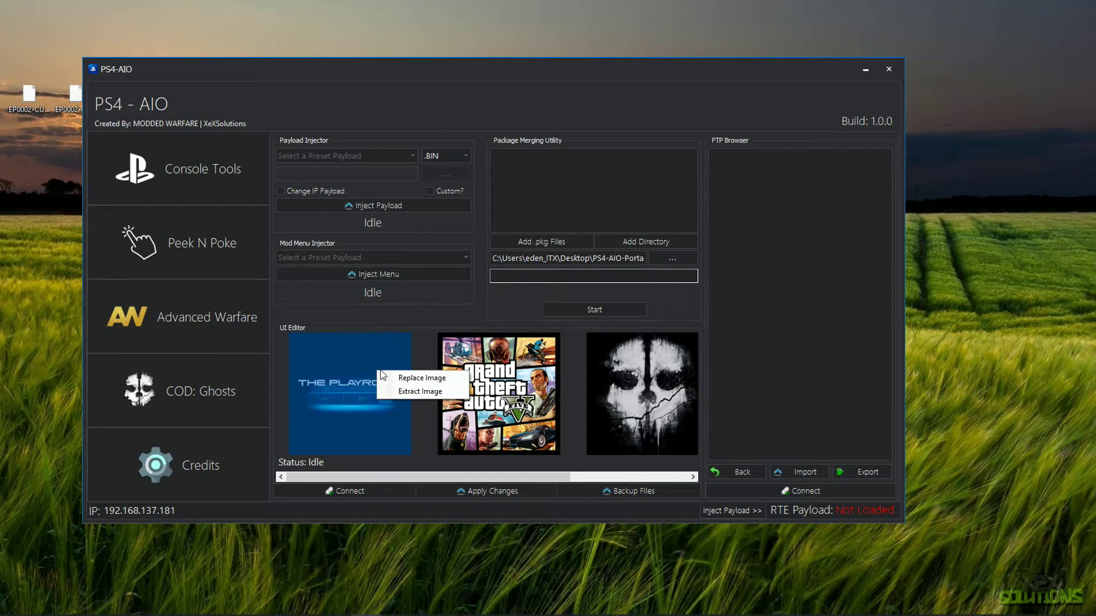
Step: Back up the home screen image files to the default location and bring up the PS4-AIO program folder
{"action": "left_click", "coordinate": [616, 491]}
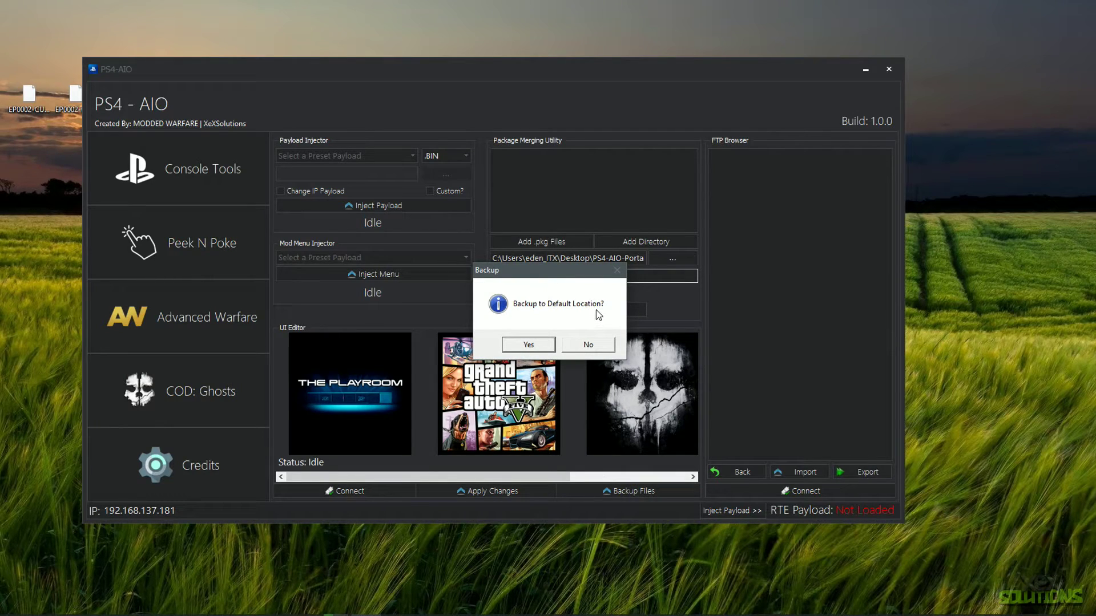
{"action": "left_click", "coordinate": [528, 345]}
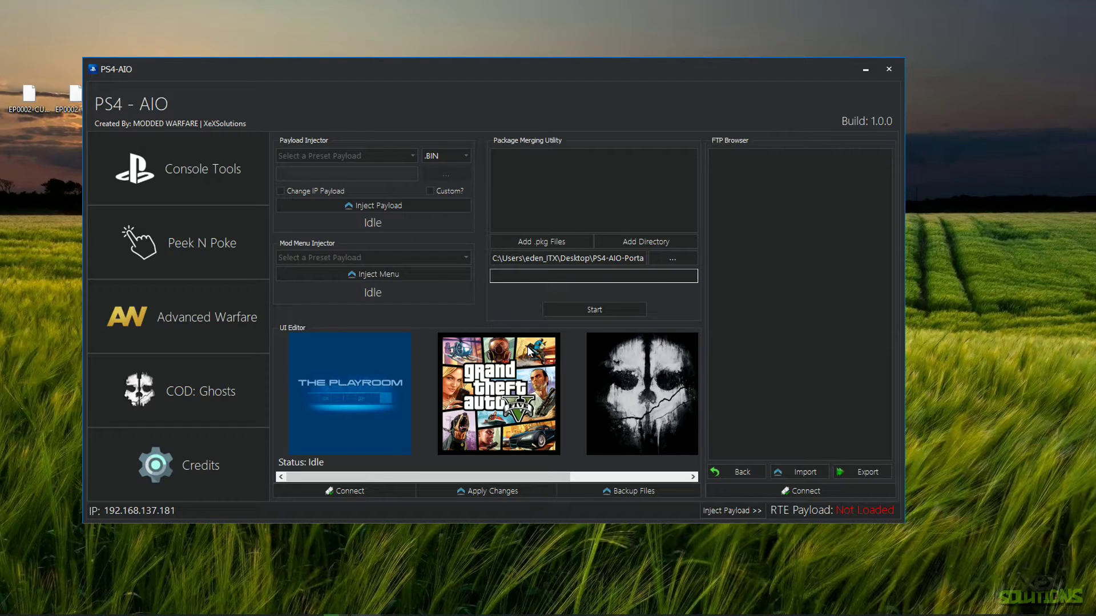
{"action": "left_click", "coordinate": [35, 606]}
{"action": "left_click", "coordinate": [142, 574]}
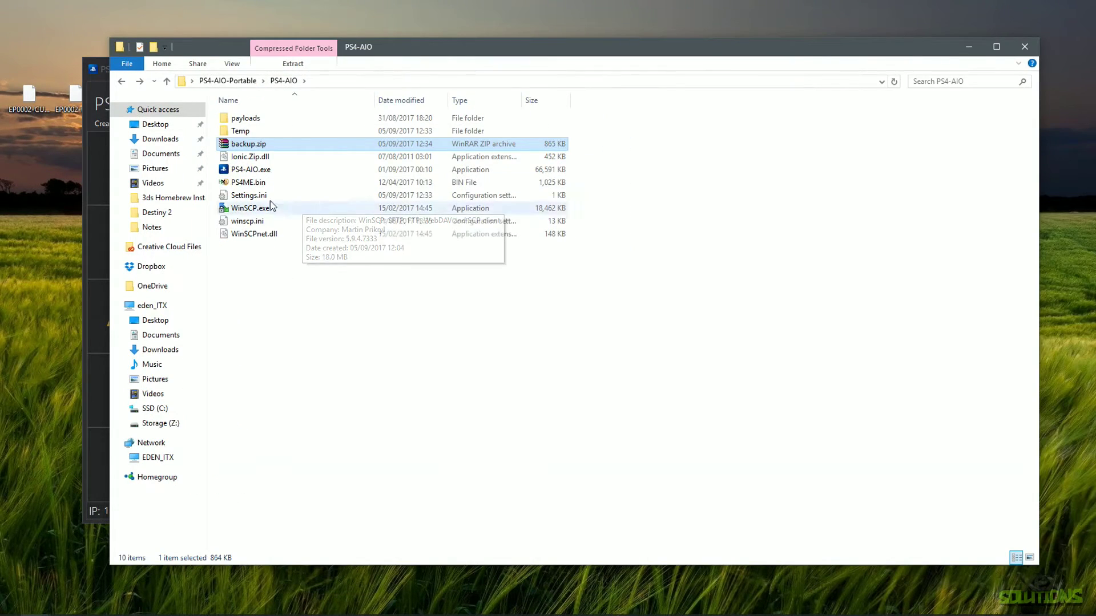
Step: Extract backup.zip in the PS4-AIO folder and open the CUSA00001 folder inside the extracted backup
{"action": "right_click", "coordinate": [257, 145]}
{"action": "left_click", "coordinate": [302, 235]}
{"action": "double_click", "coordinate": [303, 236]}
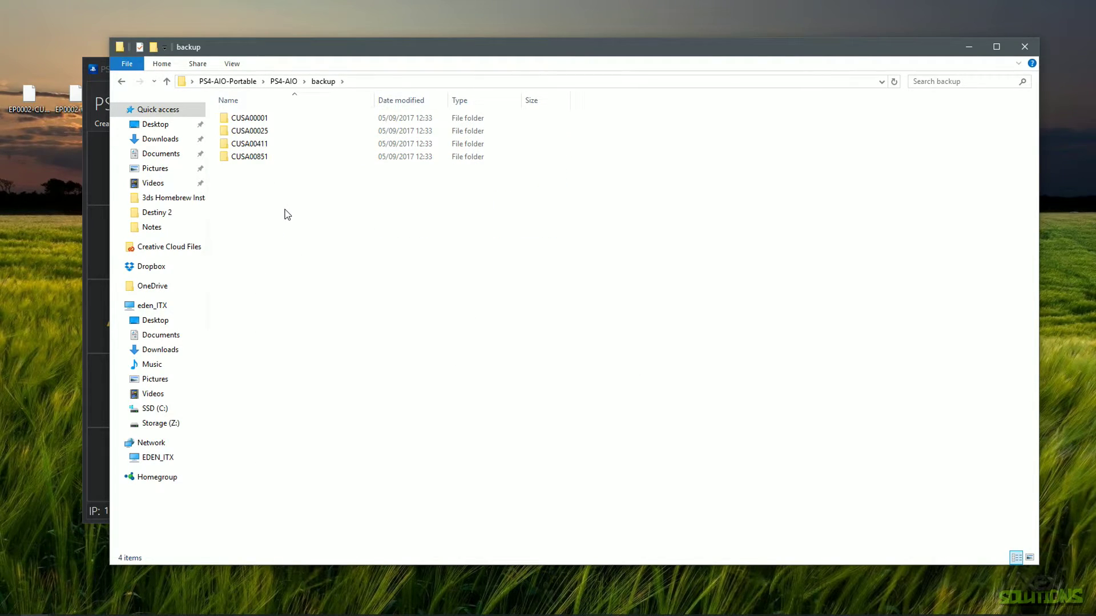
{"action": "double_click", "coordinate": [257, 118]}
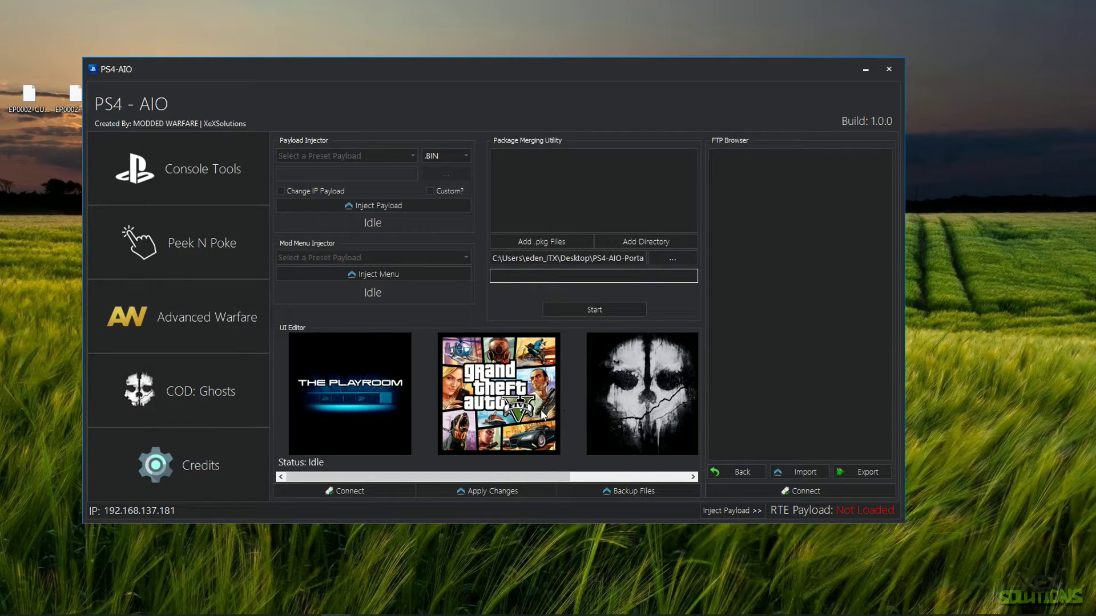
Step: Replace The Playroom image with XeXSolutions Avatar.png and apply the changes to the console
{"action": "right_click", "coordinate": [351, 381]}
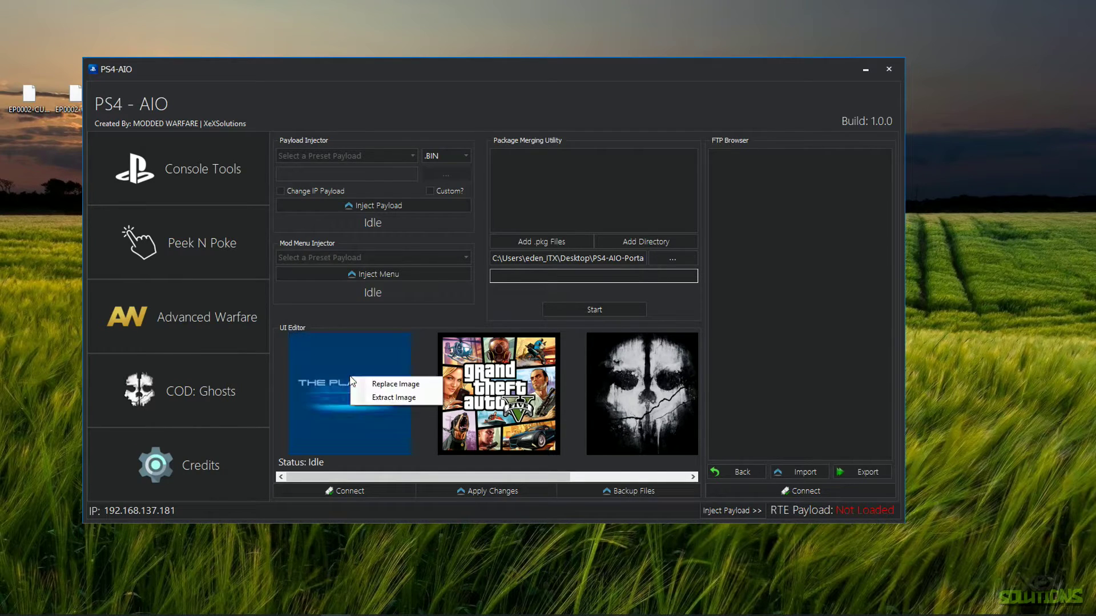
{"action": "left_click", "coordinate": [381, 385]}
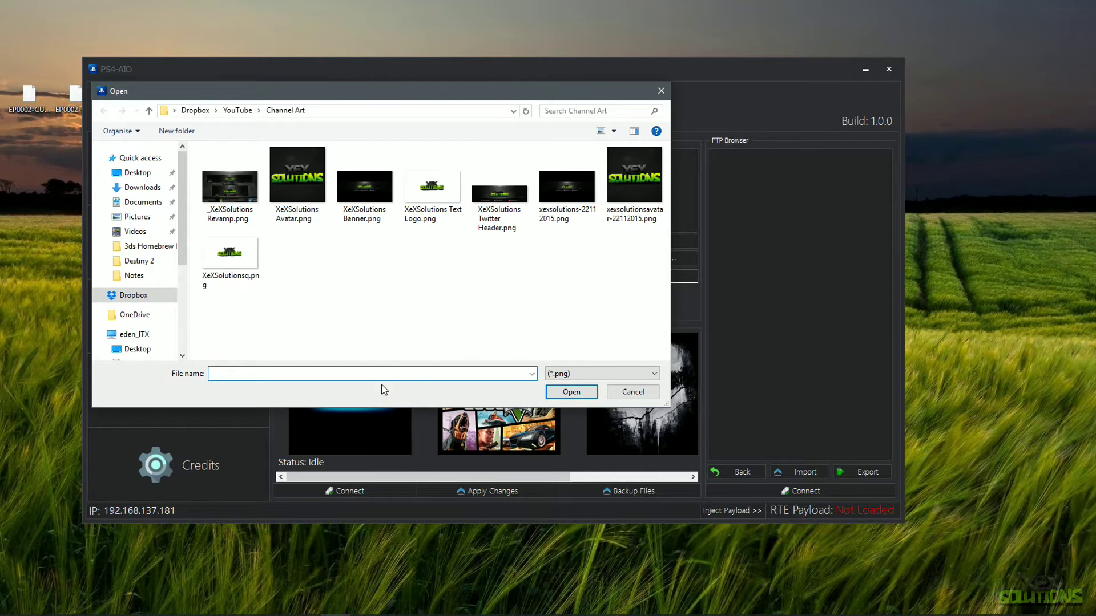
{"action": "double_click", "coordinate": [301, 176]}
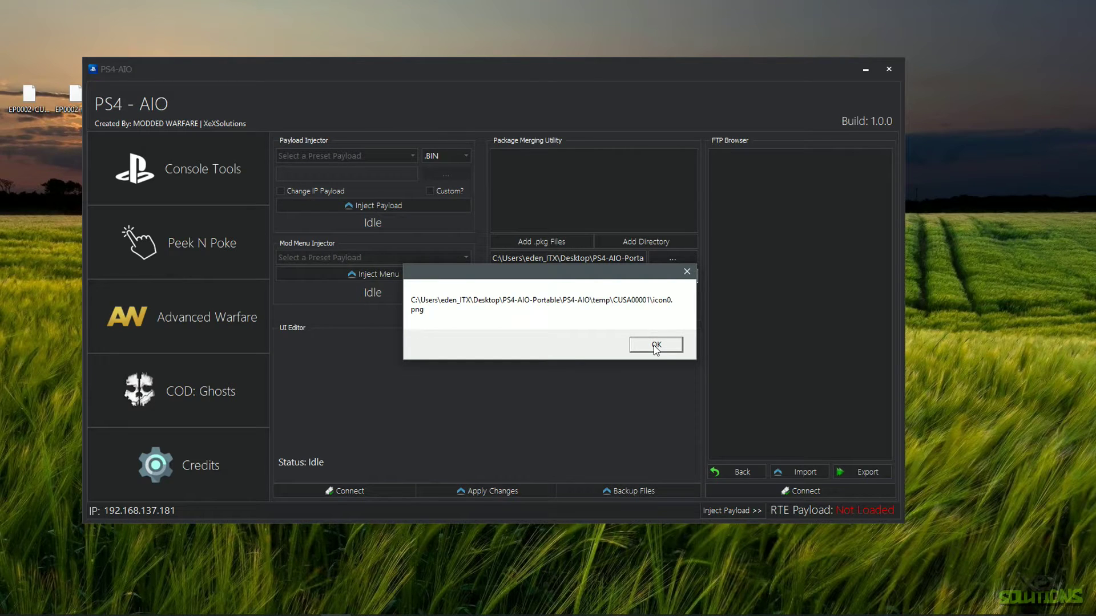
{"action": "left_click", "coordinate": [654, 346]}
{"action": "left_click", "coordinate": [517, 489]}
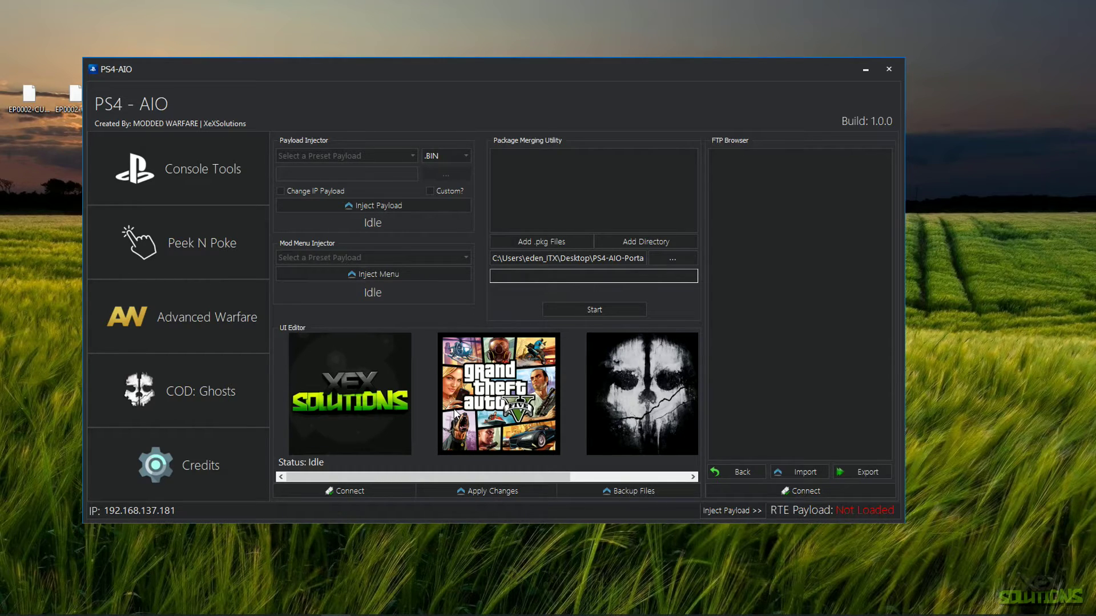
Step: Connect to the console through PS4ME in Peek N Poke and attach to the default_mp.elf process
{"action": "left_click", "coordinate": [202, 243]}
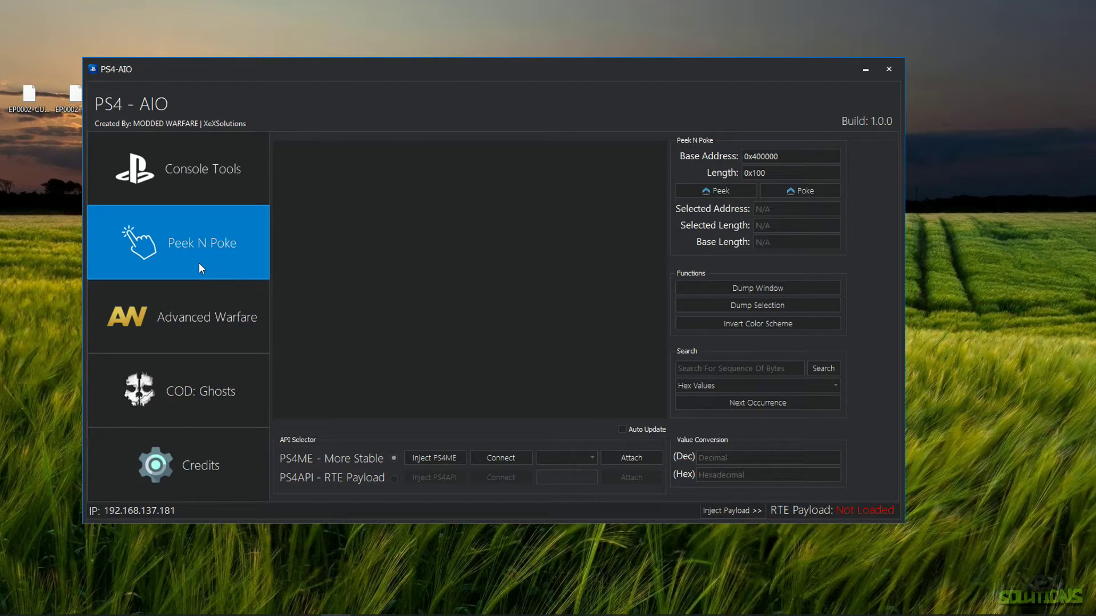
{"action": "left_click", "coordinate": [183, 516]}
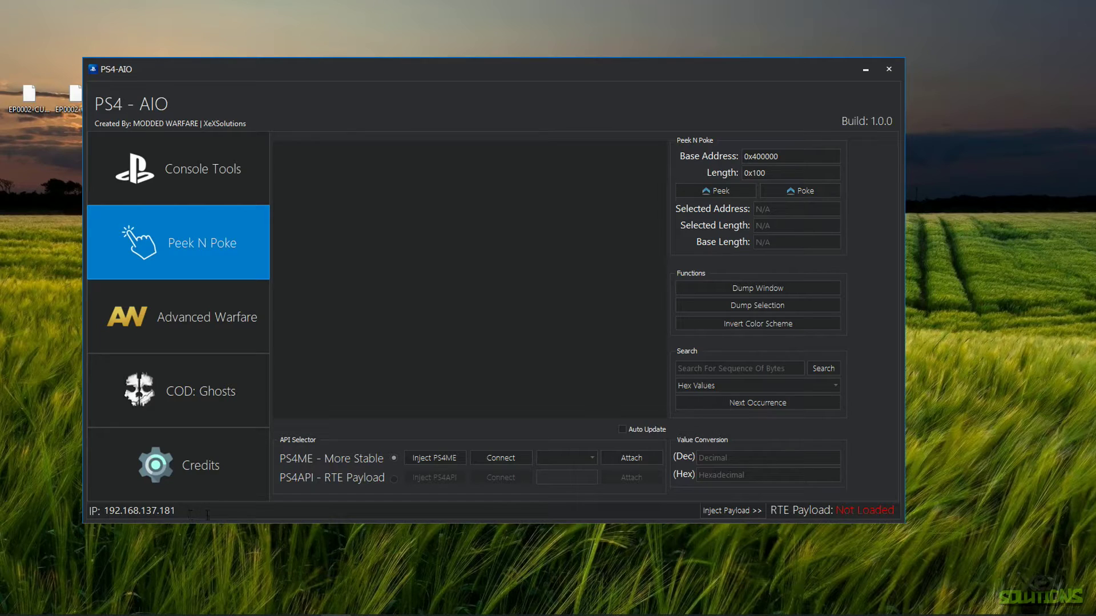
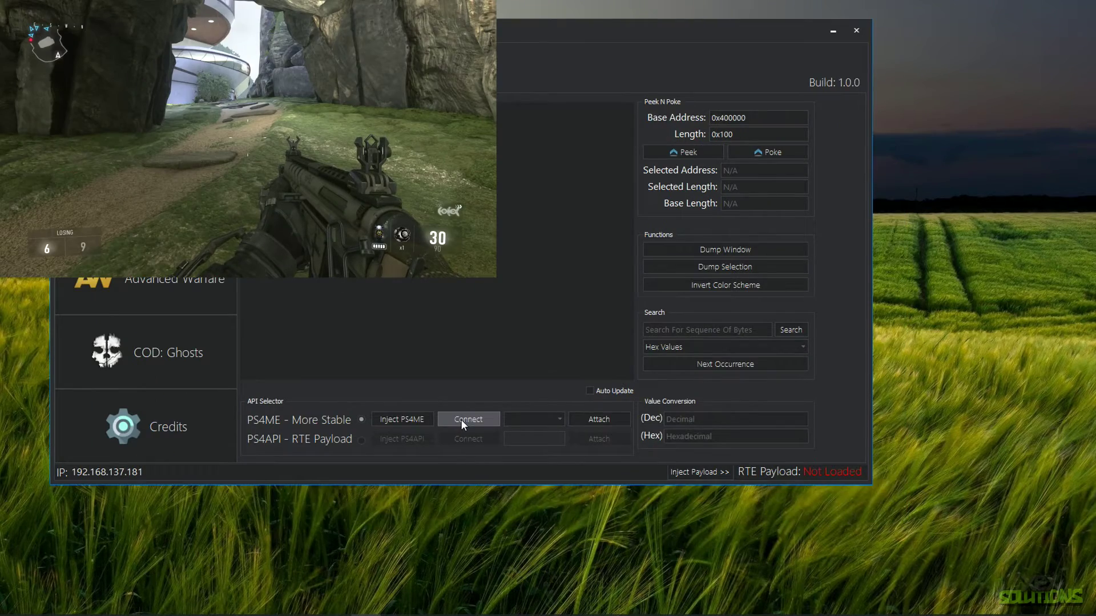
{"action": "left_click", "coordinate": [483, 420]}
{"action": "left_click", "coordinate": [559, 419]}
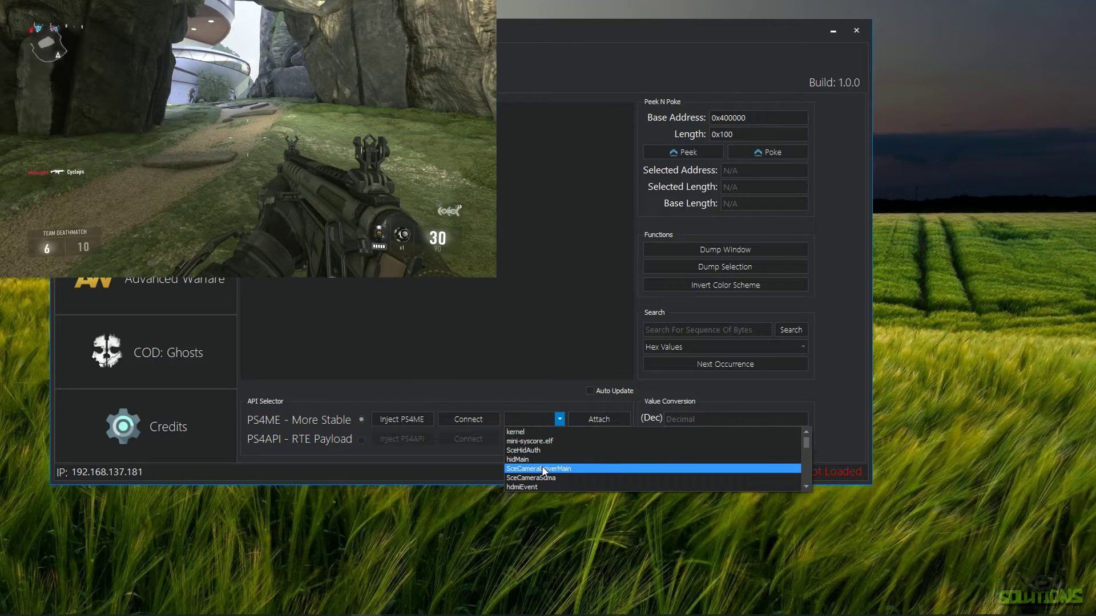
{"action": "scroll", "coordinate": [543, 471], "scroll_direction": "down", "scroll_amount": 2}
{"action": "scroll", "coordinate": [543, 468], "scroll_direction": "down", "scroll_amount": 5}
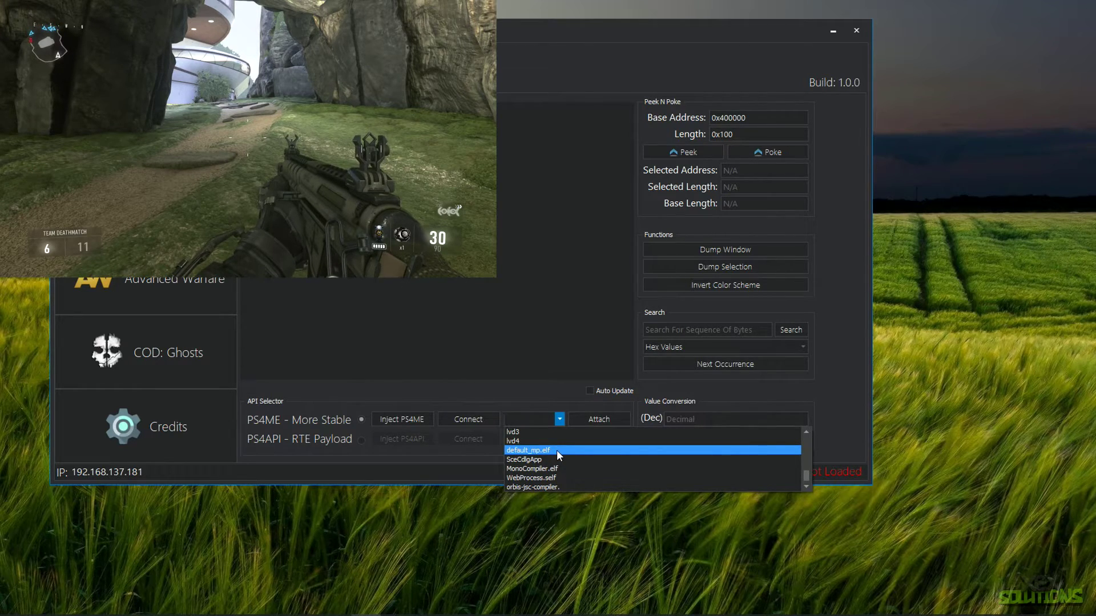
{"action": "left_click", "coordinate": [556, 450]}
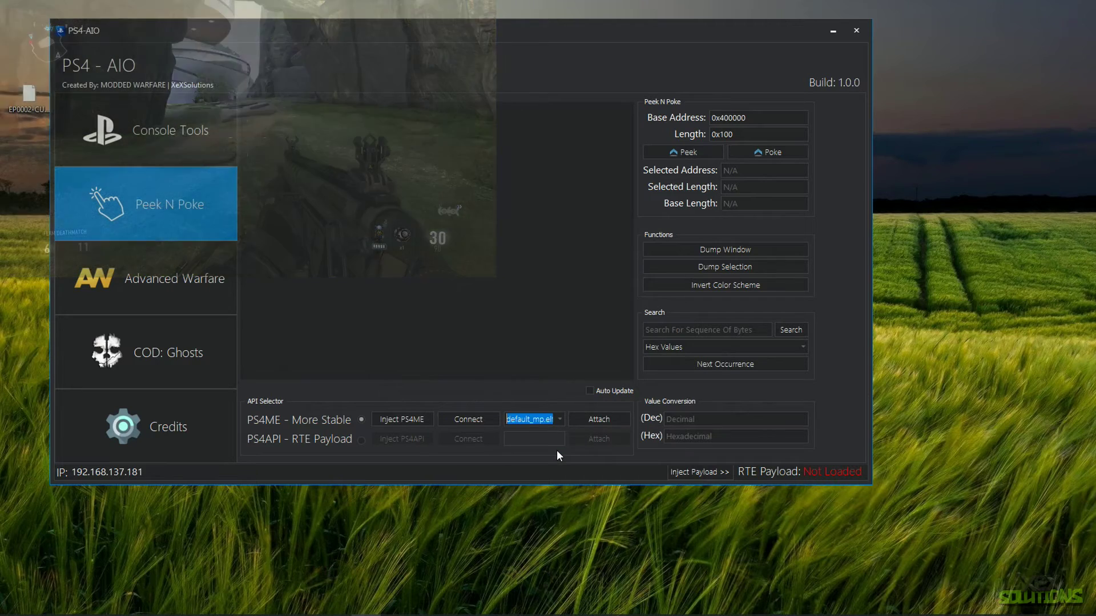
{"action": "left_click", "coordinate": [613, 420]}
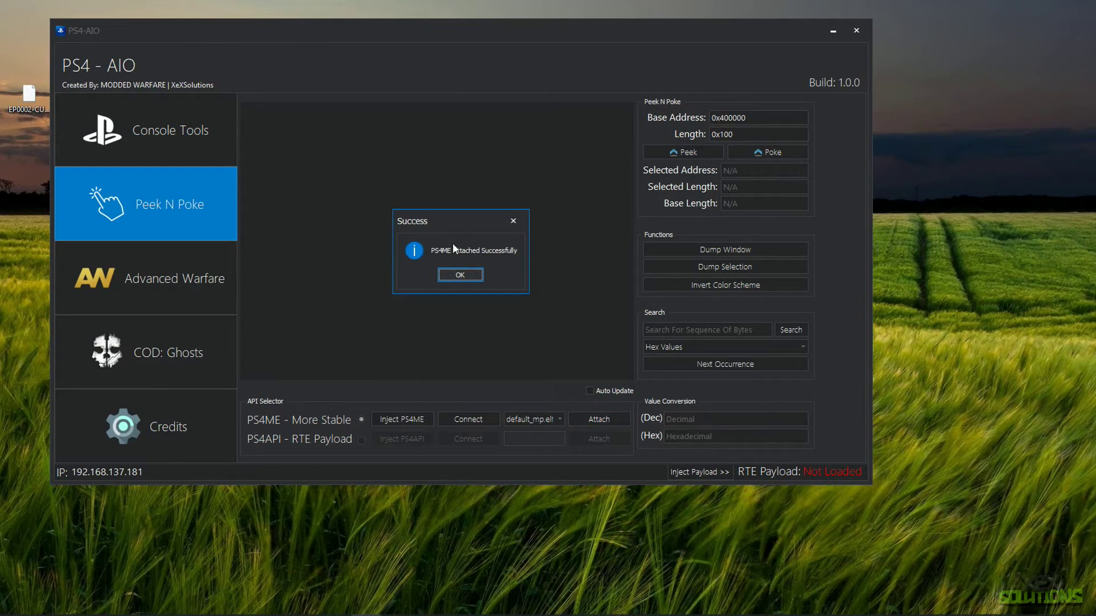
{"action": "left_click", "coordinate": [464, 273]}
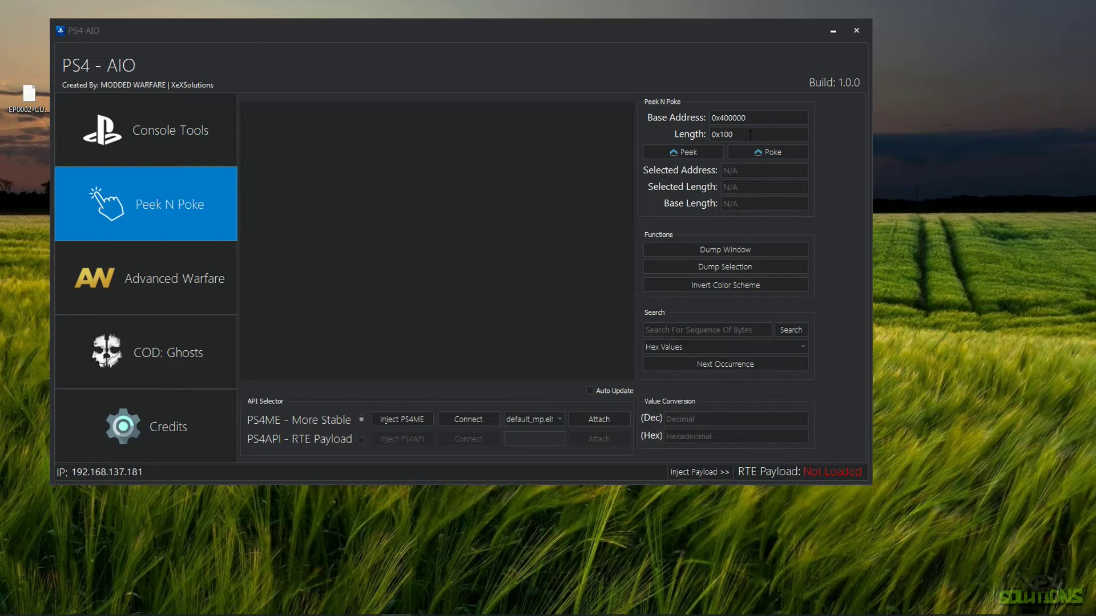
Step: Peek the default memory range, and peek again with base address 0x559C000 and length 0x1000
{"action": "left_click", "coordinate": [683, 151]}
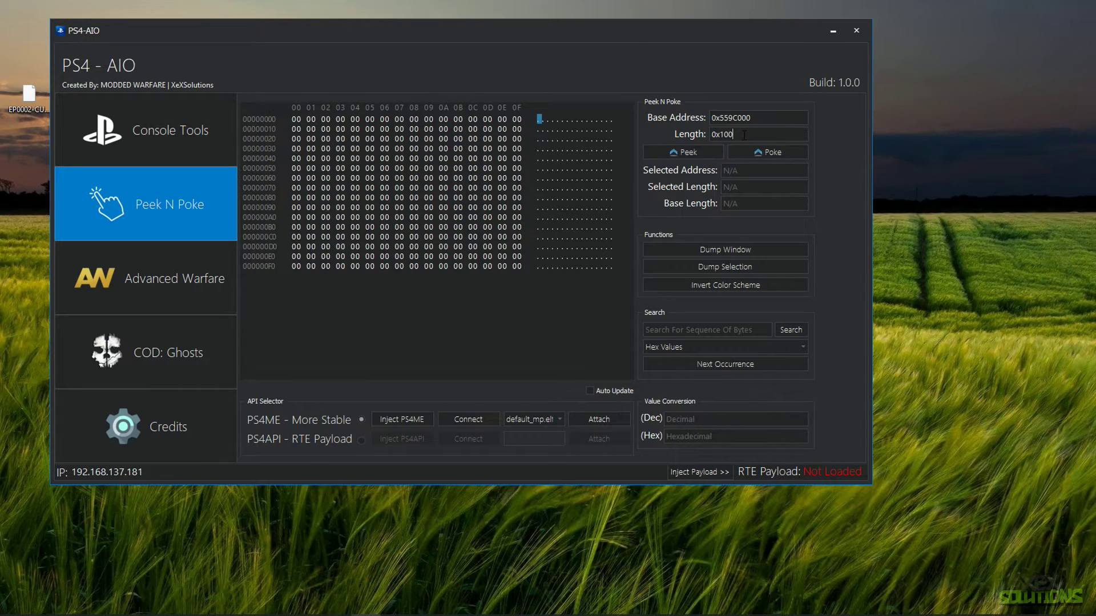
{"action": "left_click", "coordinate": [697, 153]}
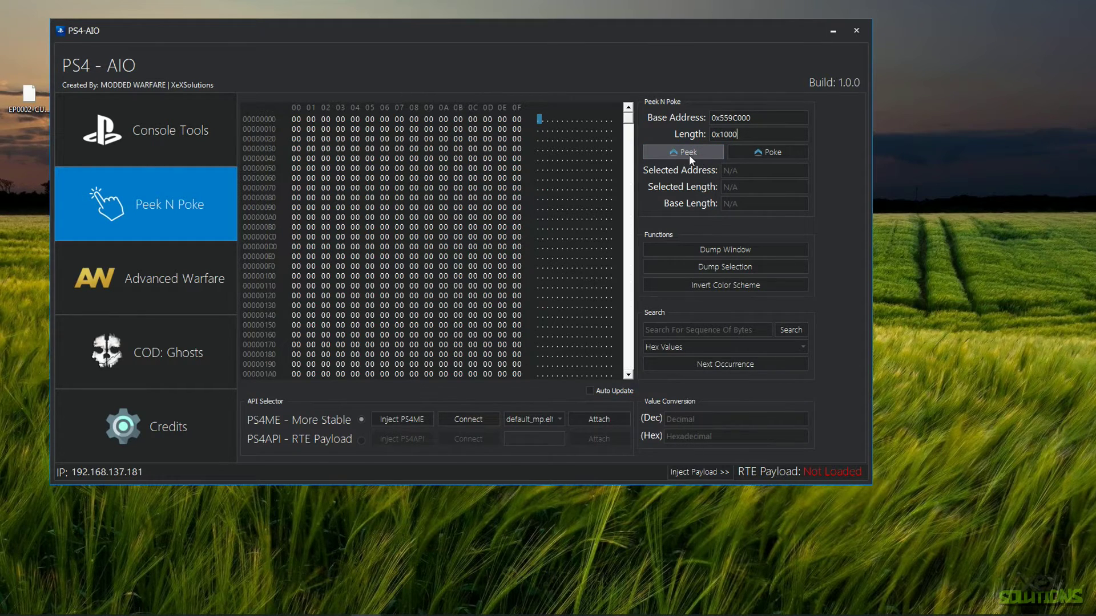
{"action": "left_click_drag", "start_coordinate": [630, 122], "coordinate": [626, 165]}
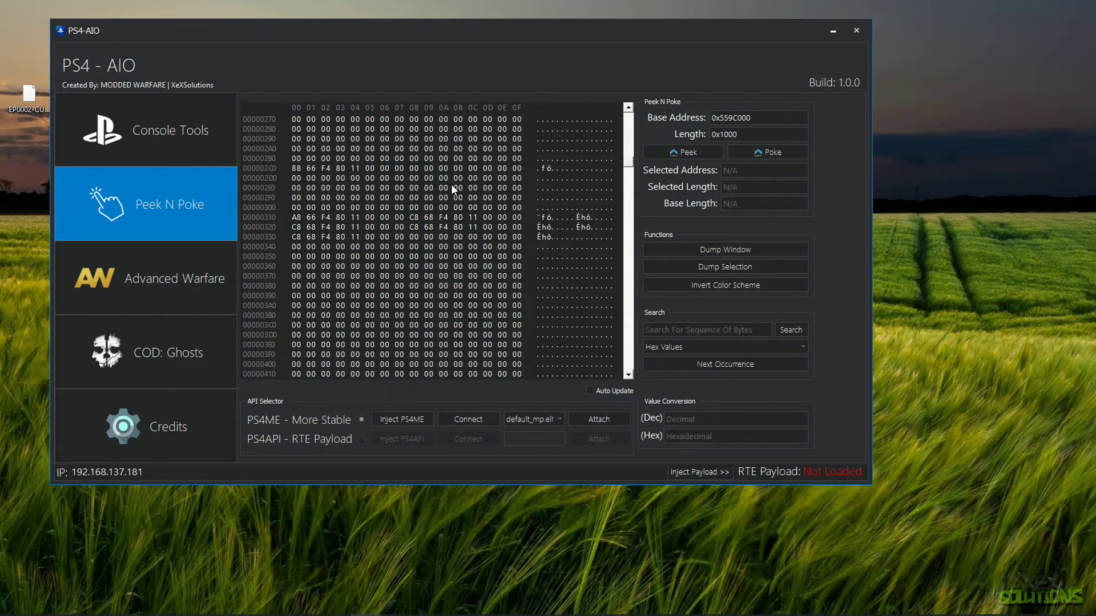
Step: Select single bytes and ranges starting at 0x559C280 and 0x559C2A2 to check their address and length details
{"action": "left_click", "coordinate": [296, 169]}
{"action": "left_click", "coordinate": [384, 274]}
{"action": "left_click", "coordinate": [341, 169]}
{"action": "left_click_drag", "start_coordinate": [306, 129], "coordinate": [591, 216]}
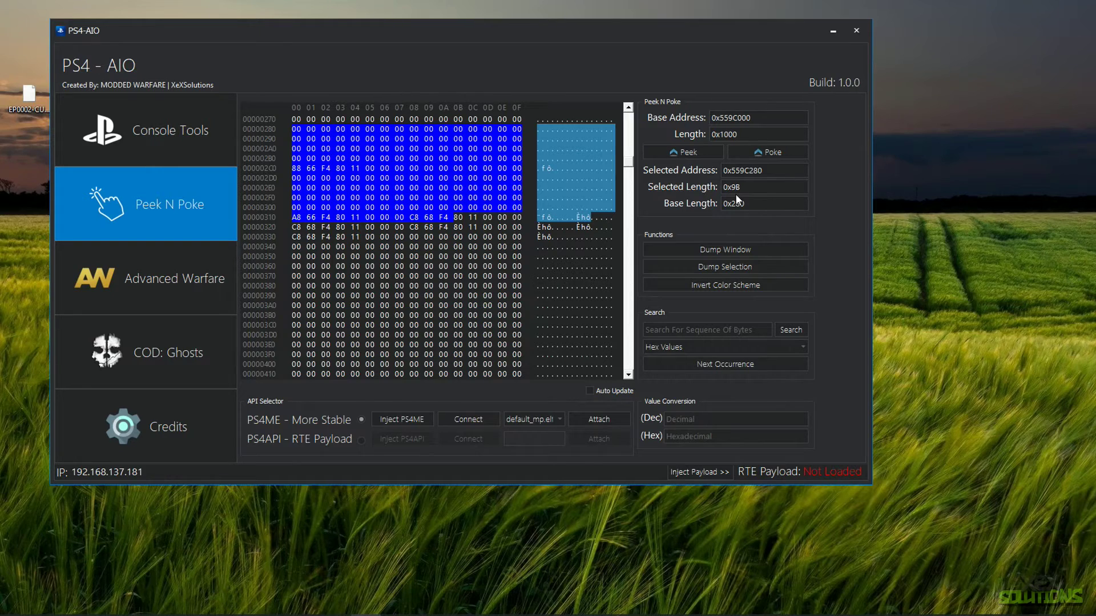
{"action": "left_click_drag", "start_coordinate": [325, 149], "coordinate": [431, 344]}
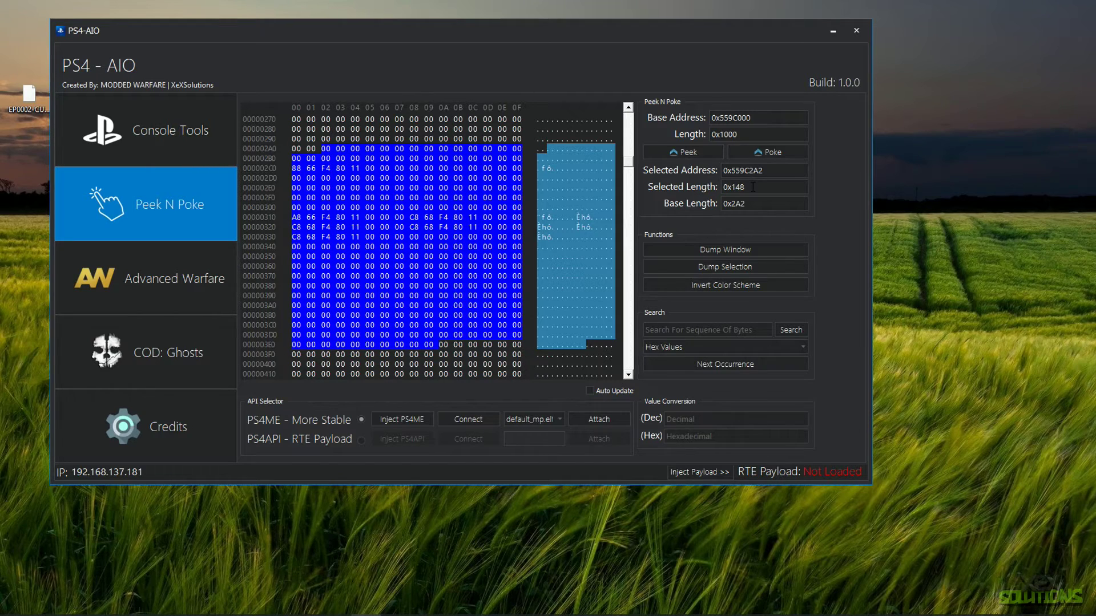
{"action": "left_click", "coordinate": [593, 227]}
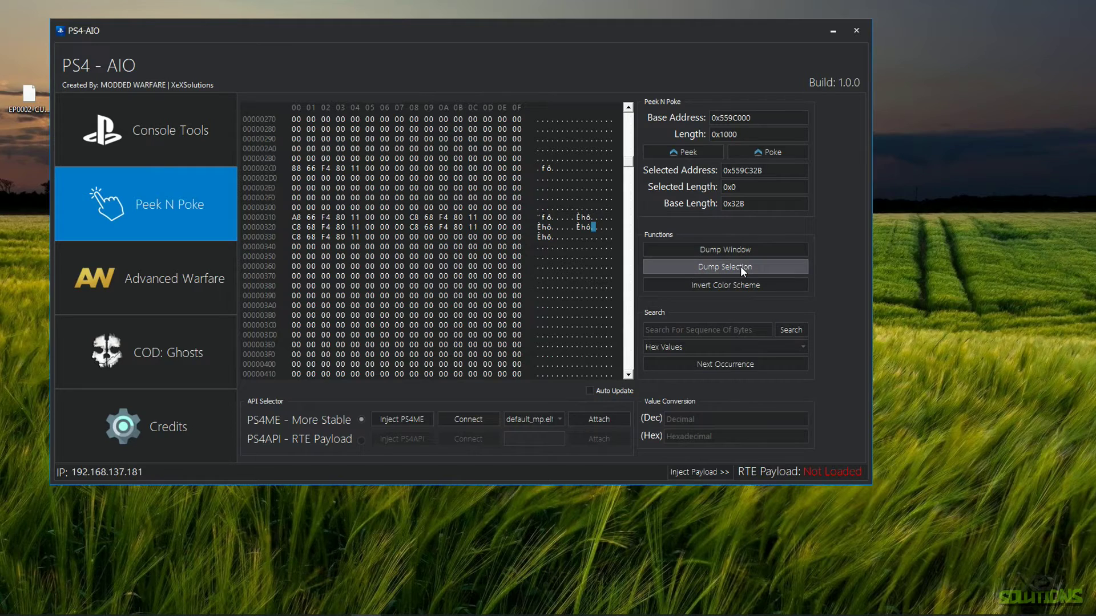
Step: Invert the hex view's colour scheme and restore the dark scheme
{"action": "left_click", "coordinate": [683, 286]}
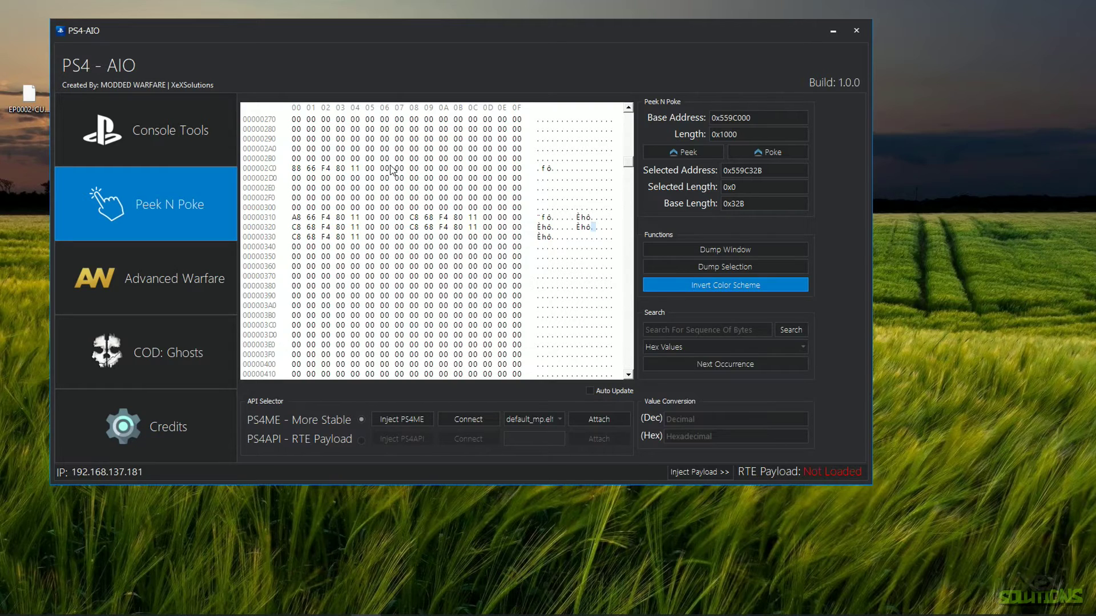
{"action": "left_click", "coordinate": [695, 284]}
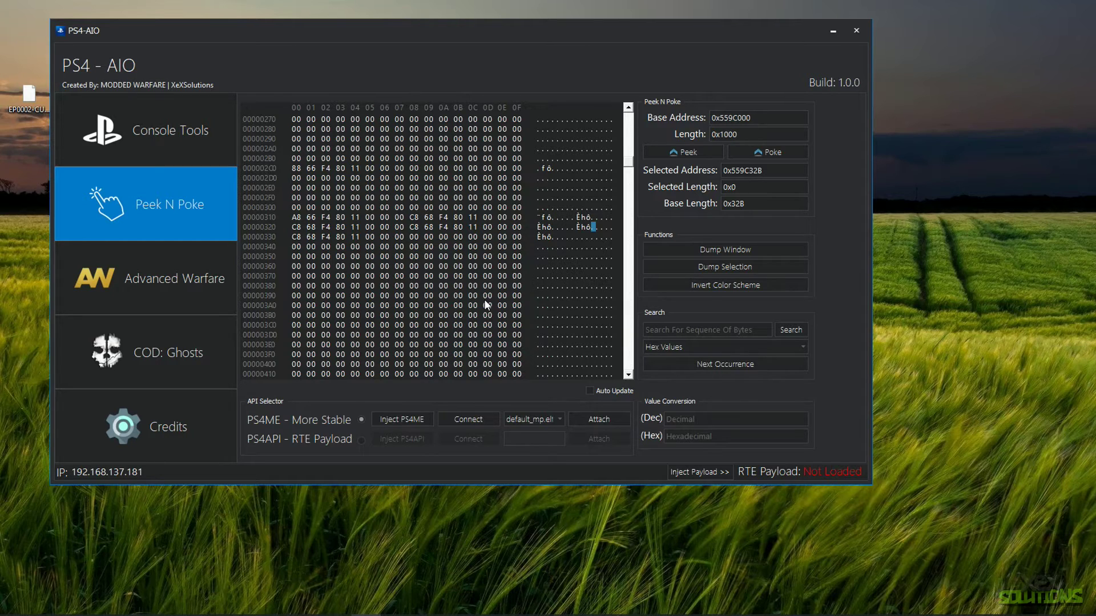
Step: Dump the entire peeked memory window to a file on the Desktop
{"action": "left_click", "coordinate": [695, 253]}
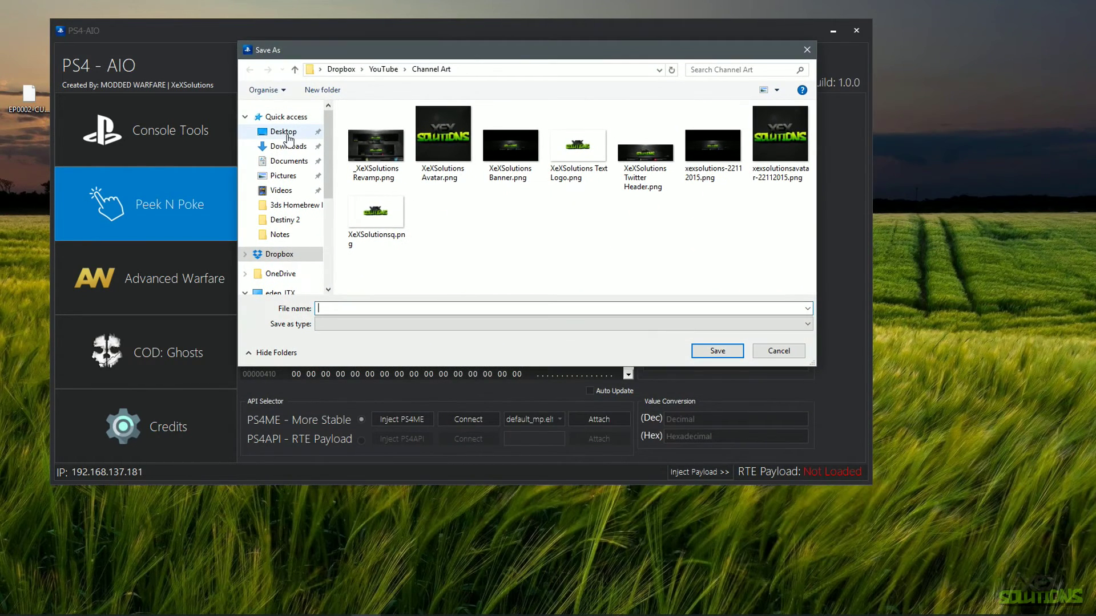
{"action": "left_click", "coordinate": [285, 135]}
{"action": "left_click", "coordinate": [361, 309]}
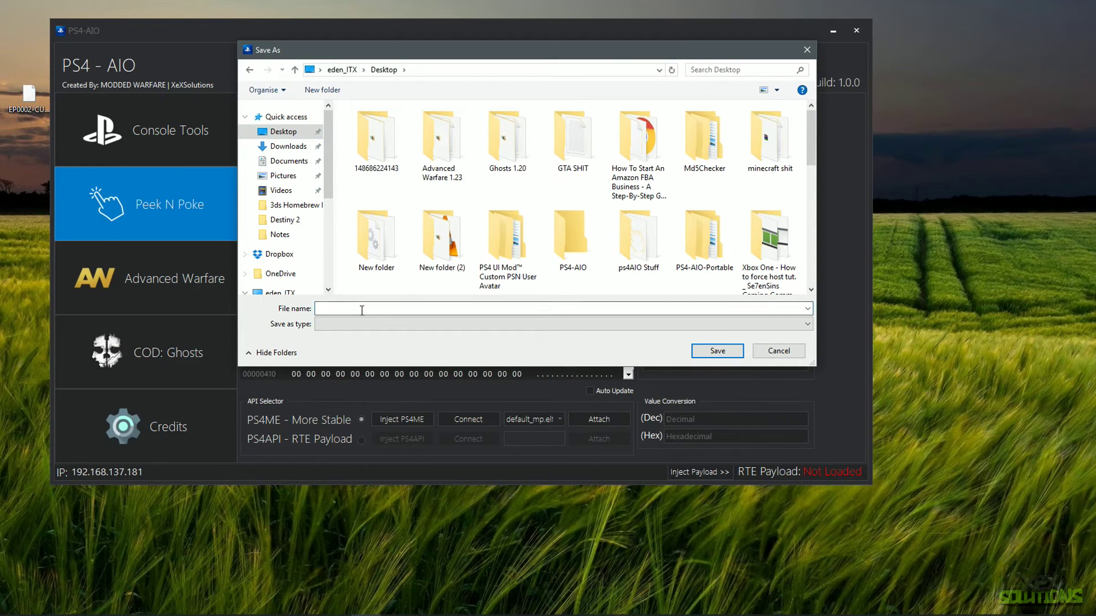
{"action": "left_click", "coordinate": [705, 353]}
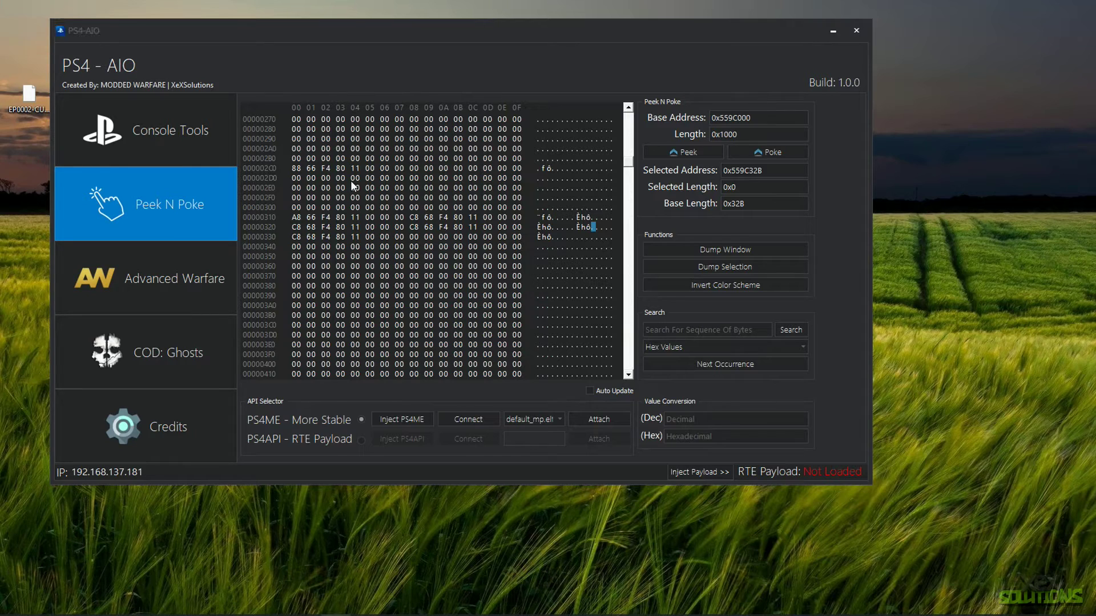
Step: Select the 0xDA bytes starting at 0x559C2A1, dump the selection to the Desktop as test, and clear the selection
{"action": "left_click_drag", "start_coordinate": [311, 148], "coordinate": [455, 276]}
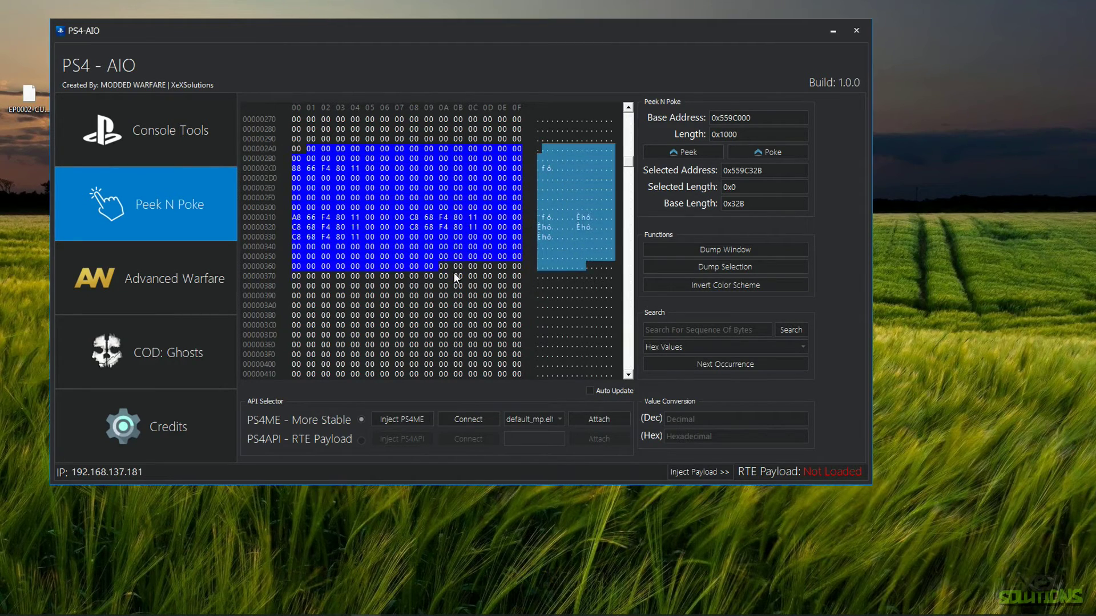
{"action": "left_click", "coordinate": [712, 268]}
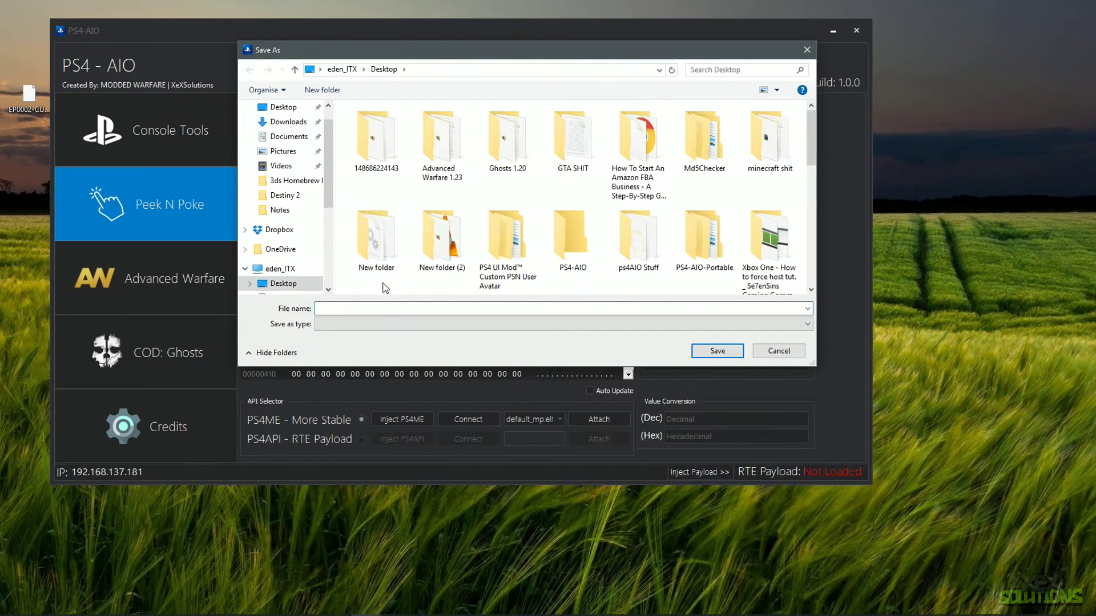
{"action": "type", "text": "test"}
{"action": "left_click", "coordinate": [693, 351]}
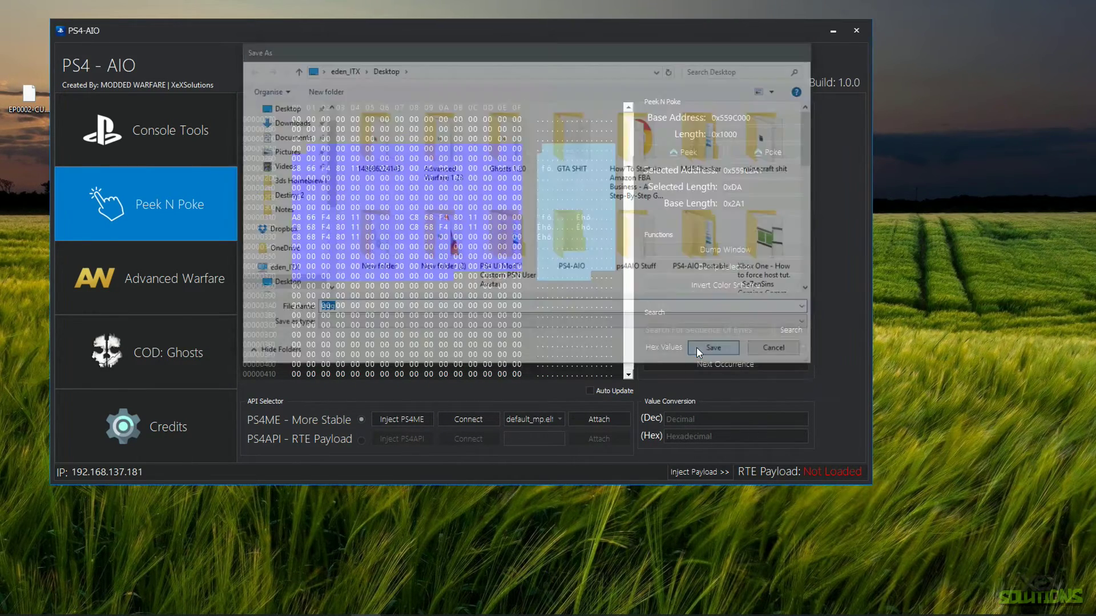
{"action": "left_click", "coordinate": [29, 92]}
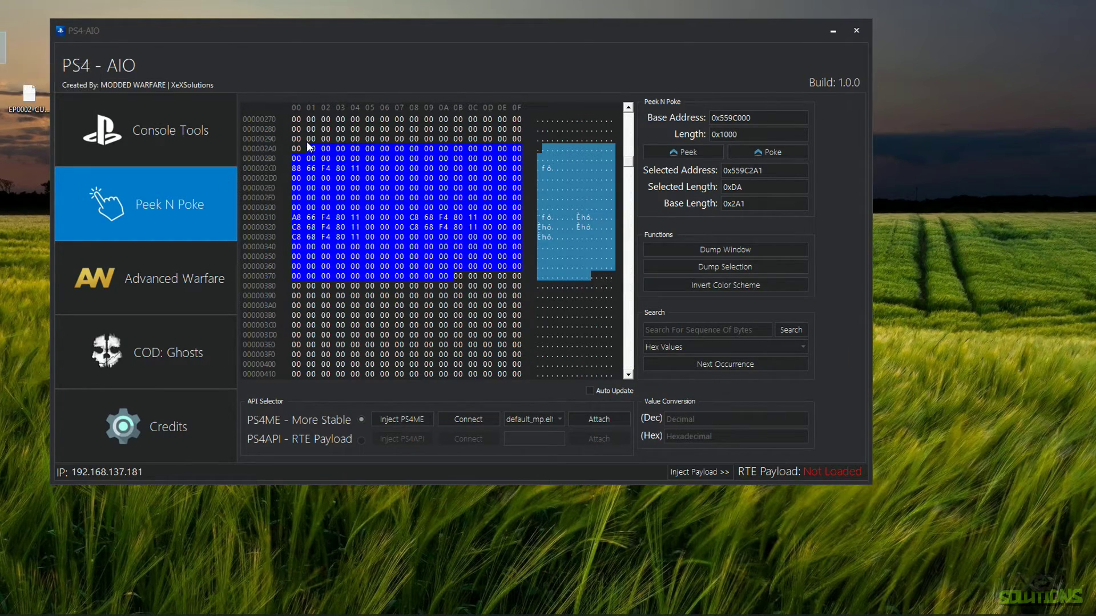
{"action": "left_click", "coordinate": [431, 247]}
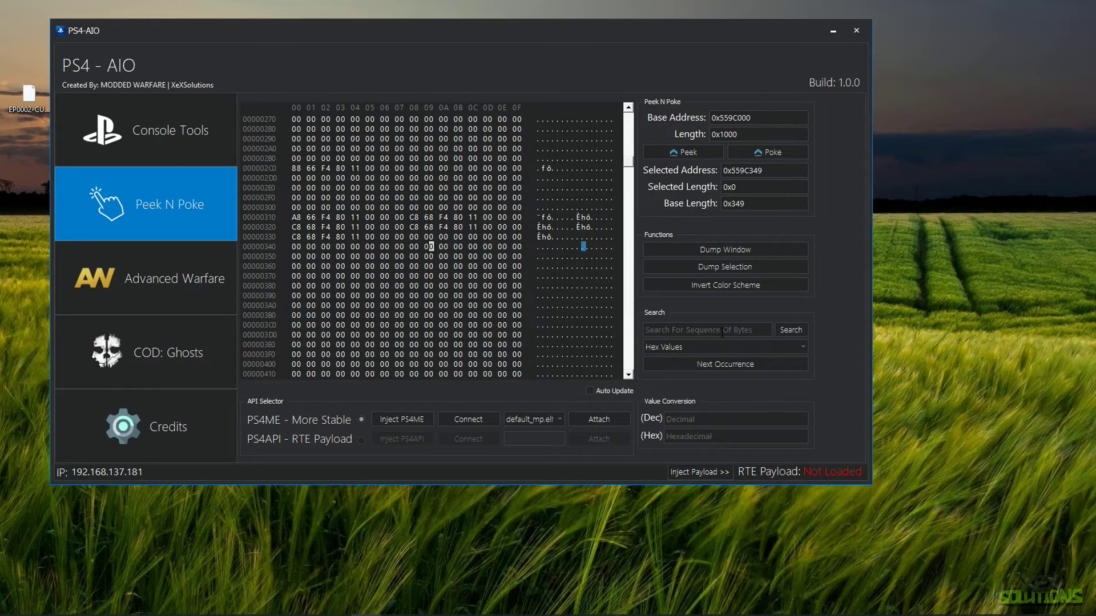
Step: Search the peeked memory for the hex value ff, then look for its next occurrence
{"action": "left_click", "coordinate": [705, 329]}
{"action": "left_click", "coordinate": [801, 348]}
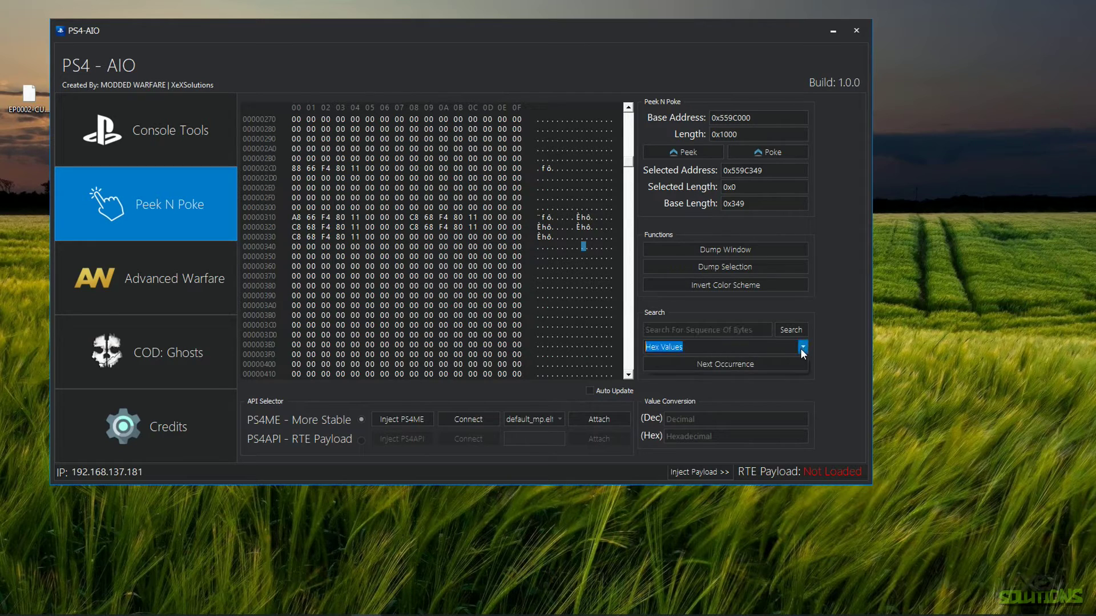
{"action": "left_click", "coordinate": [722, 368]}
{"action": "left_click", "coordinate": [802, 347]}
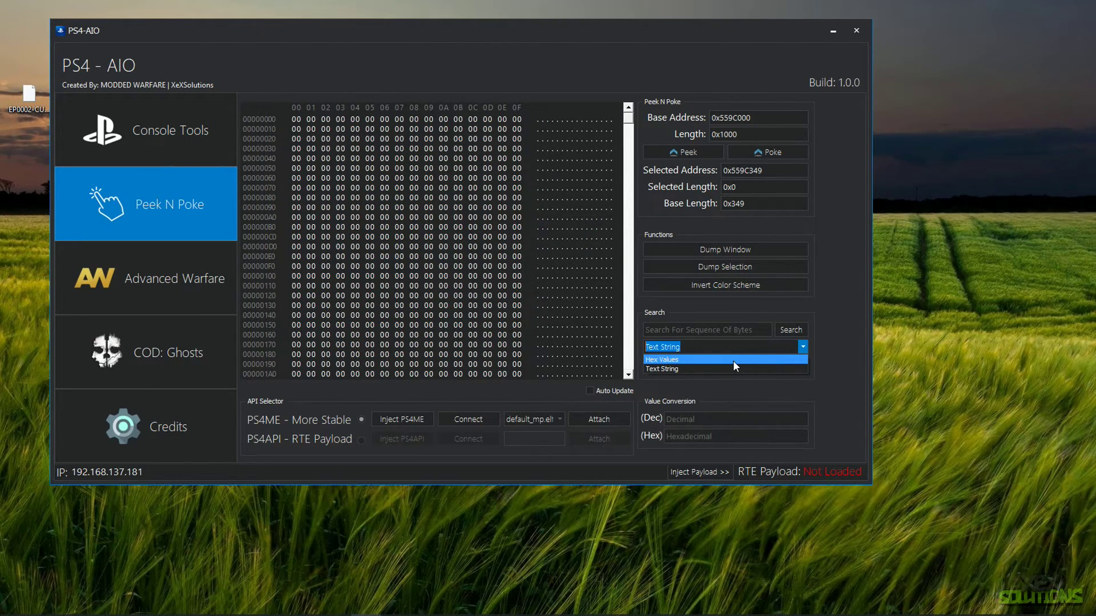
{"action": "left_click", "coordinate": [733, 360]}
{"action": "left_click", "coordinate": [678, 329]}
{"action": "type", "text": "ff"}
{"action": "left_click", "coordinate": [787, 331]}
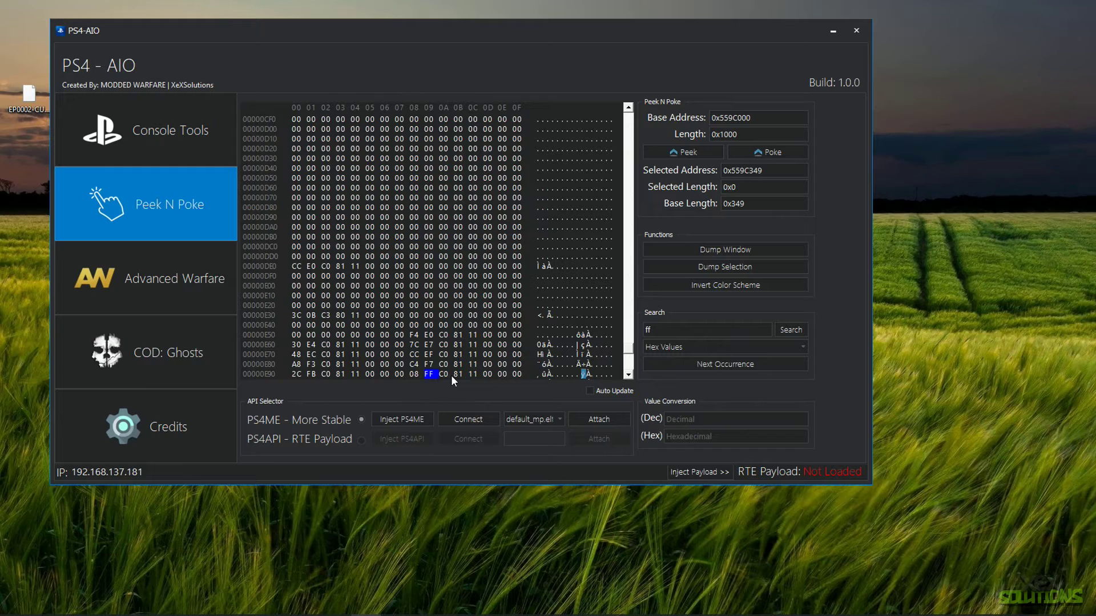
{"action": "left_click", "coordinate": [710, 365]}
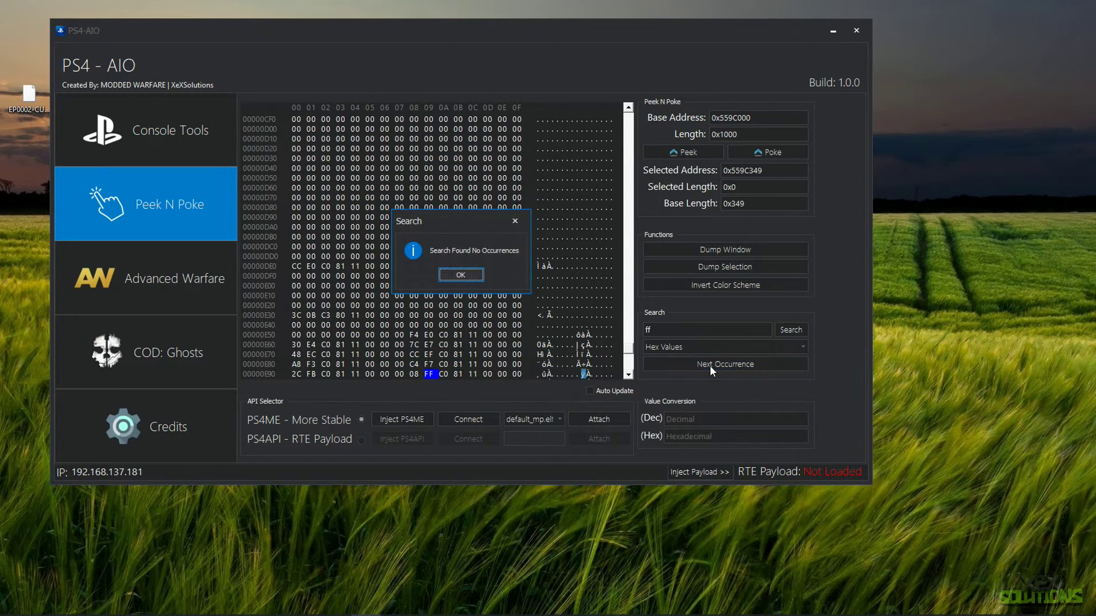
{"action": "left_click", "coordinate": [449, 277]}
Step: Search the peeked memory for the hex value ef
{"action": "key", "text": "BackSpace"}
{"action": "key", "text": "BackSpace"}
{"action": "type", "text": "ef"}
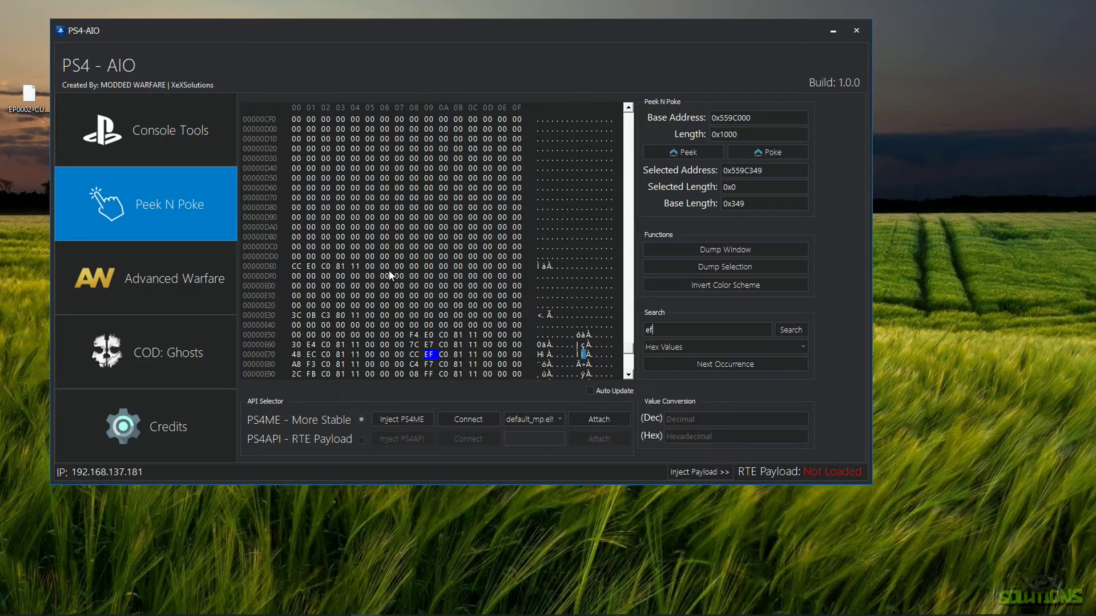
Step: Search the peeked memory for the hex value 11 and go through its following occurrences
{"action": "double_click", "coordinate": [644, 331]}
{"action": "type", "text": "11"}
{"action": "left_click", "coordinate": [786, 331]}
{"action": "left_click", "coordinate": [698, 367]}
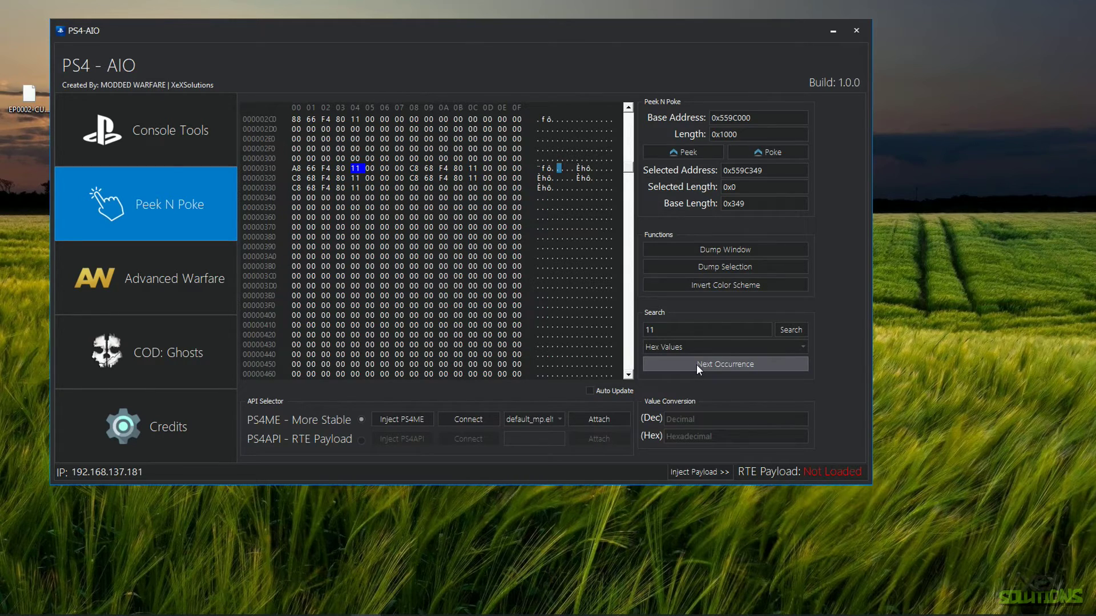
{"action": "left_click", "coordinate": [696, 364]}
{"action": "left_click", "coordinate": [696, 364]}
Step: Switch the memory search type from hex values to Text String
{"action": "left_click", "coordinate": [801, 347]}
{"action": "left_click", "coordinate": [726, 366]}
{"action": "left_click", "coordinate": [725, 365]}
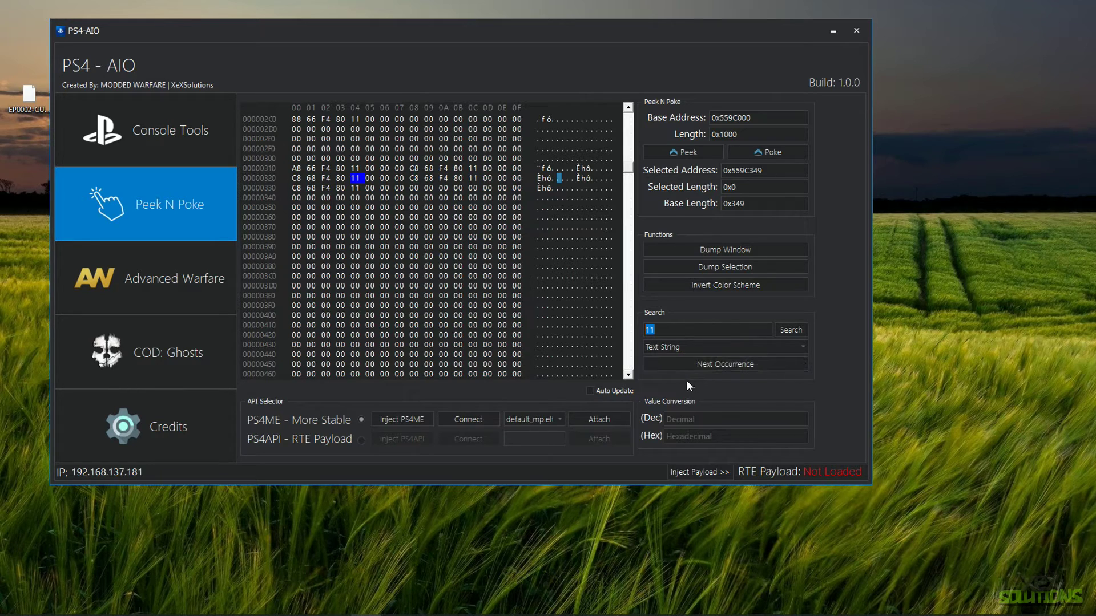
{"action": "left_click", "coordinate": [624, 394]}
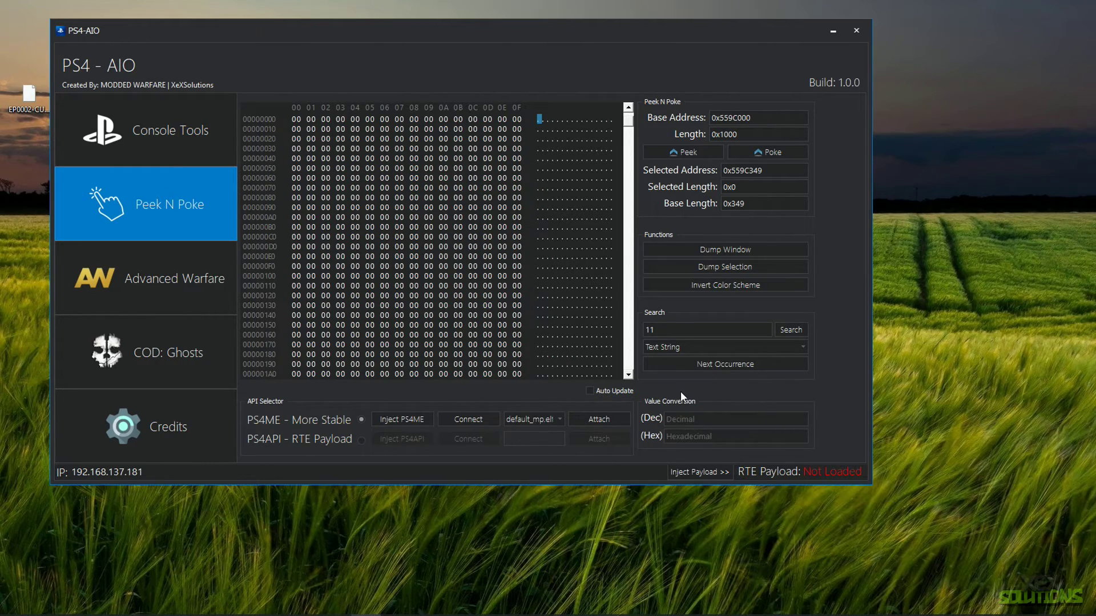
Step: Convert the decimal values 250 and 335325 to hexadecimal with the value converter
{"action": "left_click", "coordinate": [698, 422]}
{"action": "type", "text": "250"}
{"action": "key", "text": "BackSpace"}
{"action": "key", "text": "BackSpace"}
{"action": "key", "text": "BackSpace"}
{"action": "type", "text": "335325"}
Step: View the Advanced Warfare and COD: Ghosts mod tools, then the credits for developers, payloads and mod menus
{"action": "left_click", "coordinate": [211, 280]}
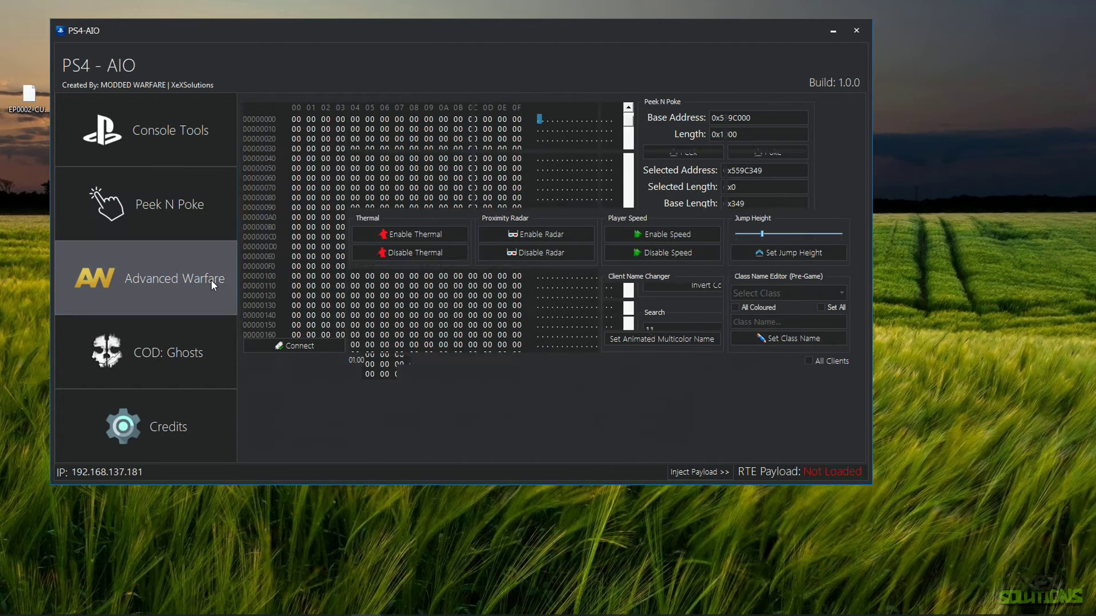
{"action": "left_click", "coordinate": [194, 361]}
{"action": "left_click", "coordinate": [183, 292]}
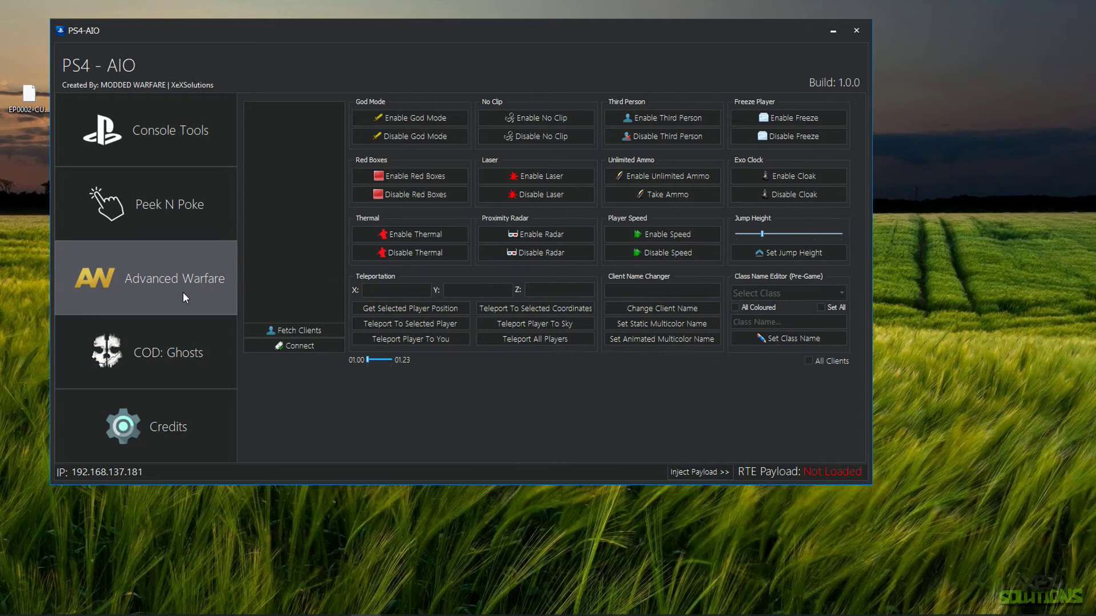
{"action": "left_click", "coordinate": [179, 367]}
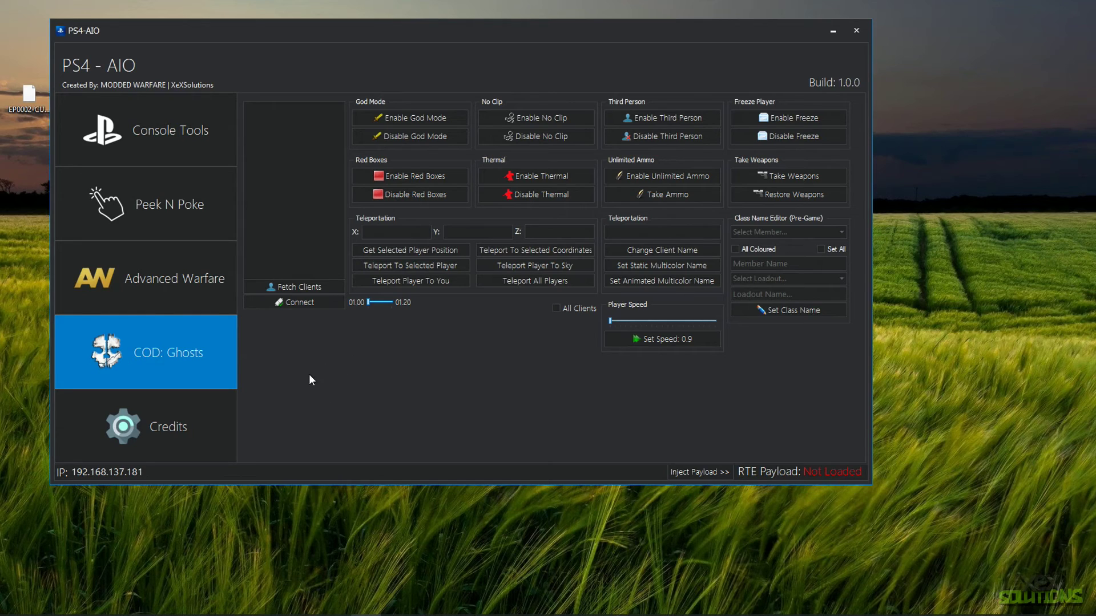
{"action": "left_click", "coordinate": [201, 428]}
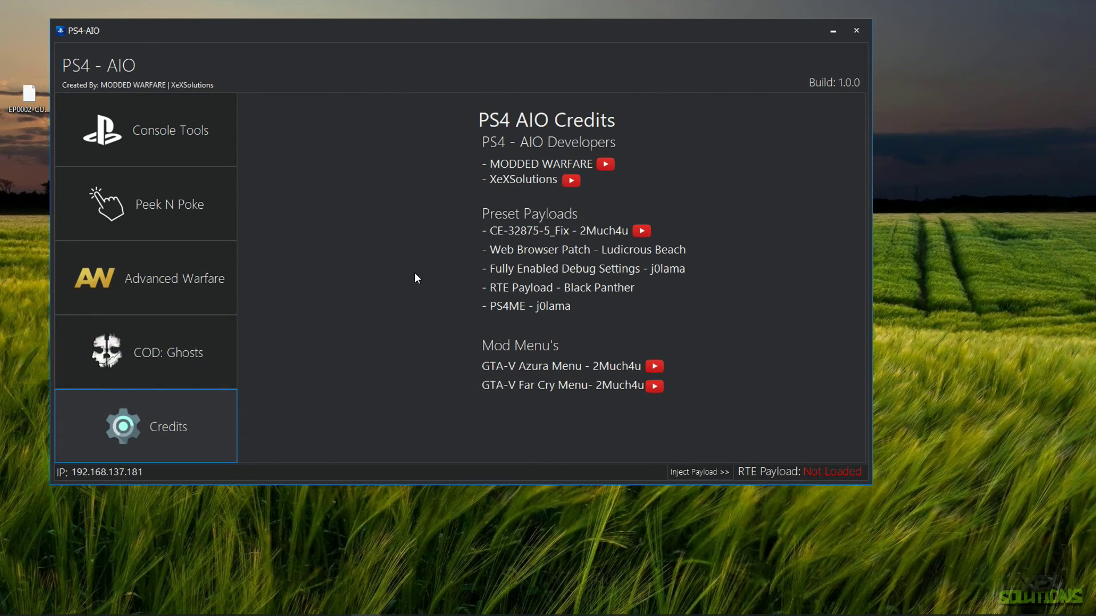